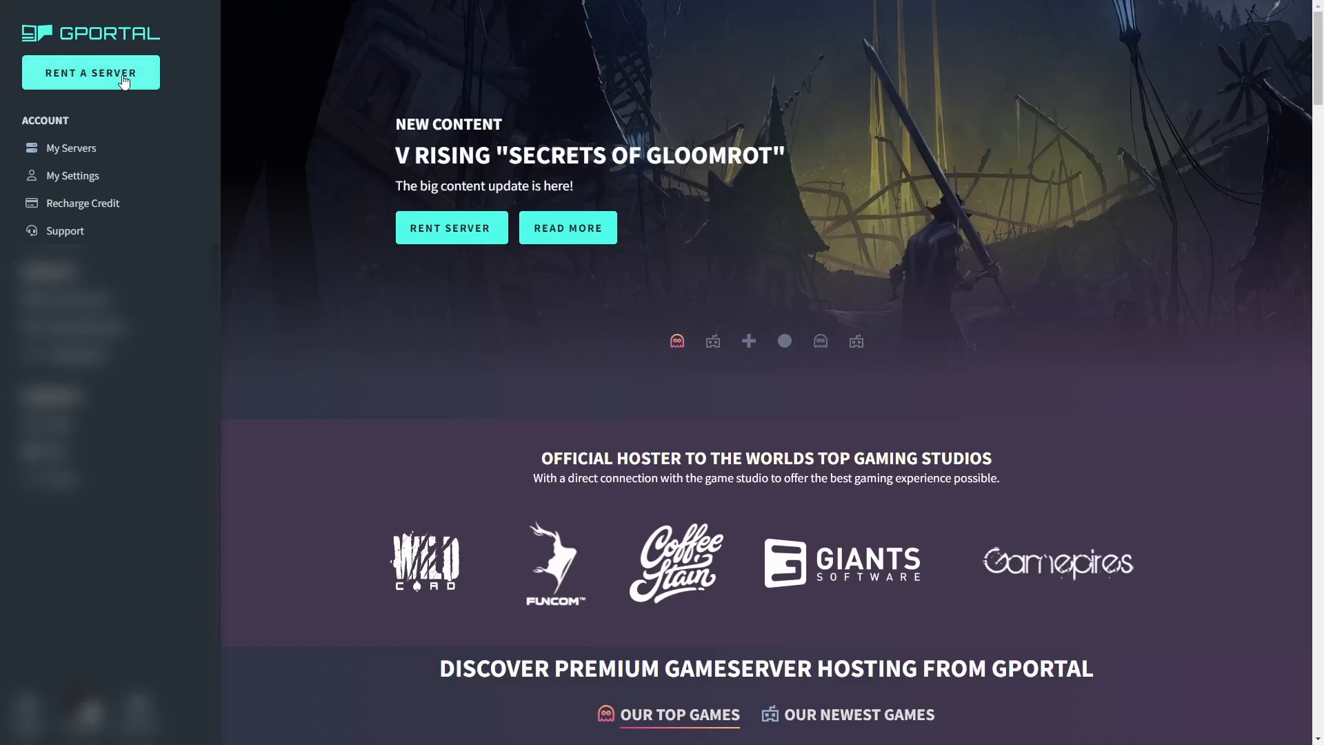
- Search the rental catalogue for V Rising and open an order with a custom server configuration
left_click(141, 88)
scroll(463, 258, "down", 5)
scroll(464, 257, "down", 3)
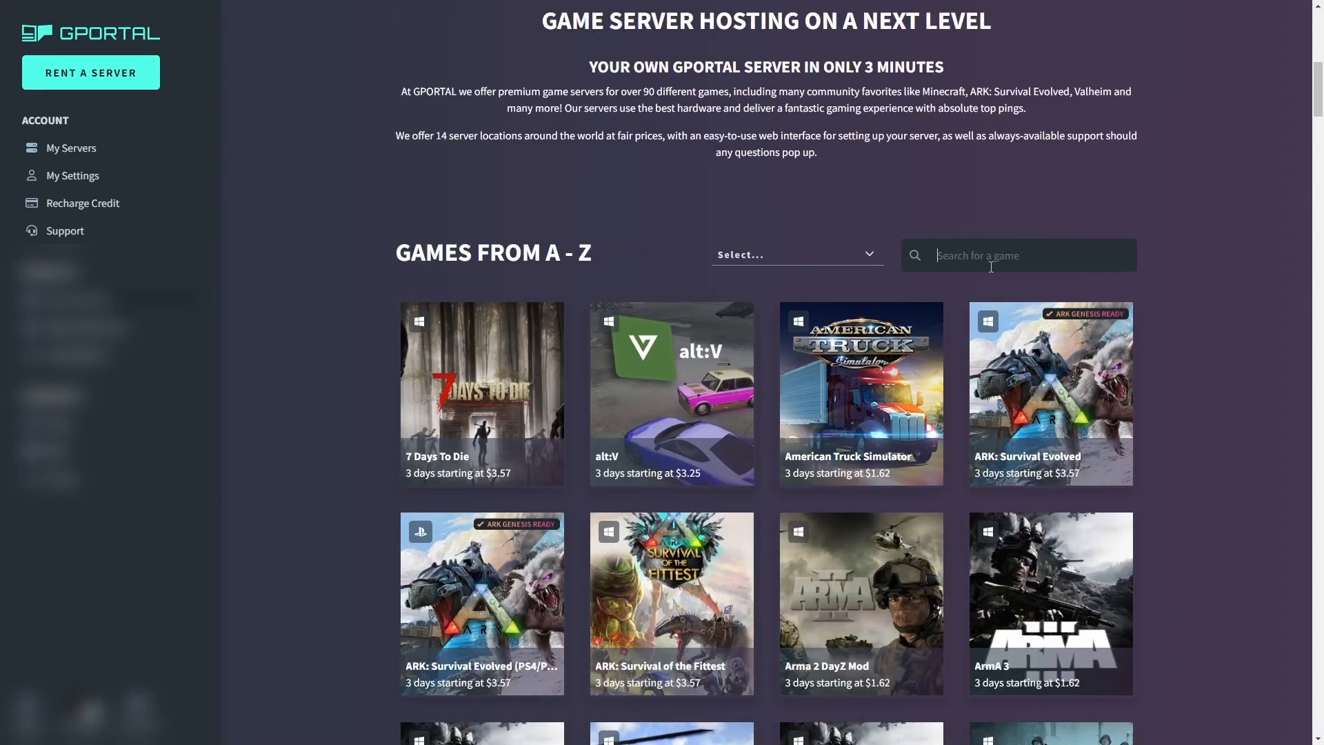
type("V Rising")
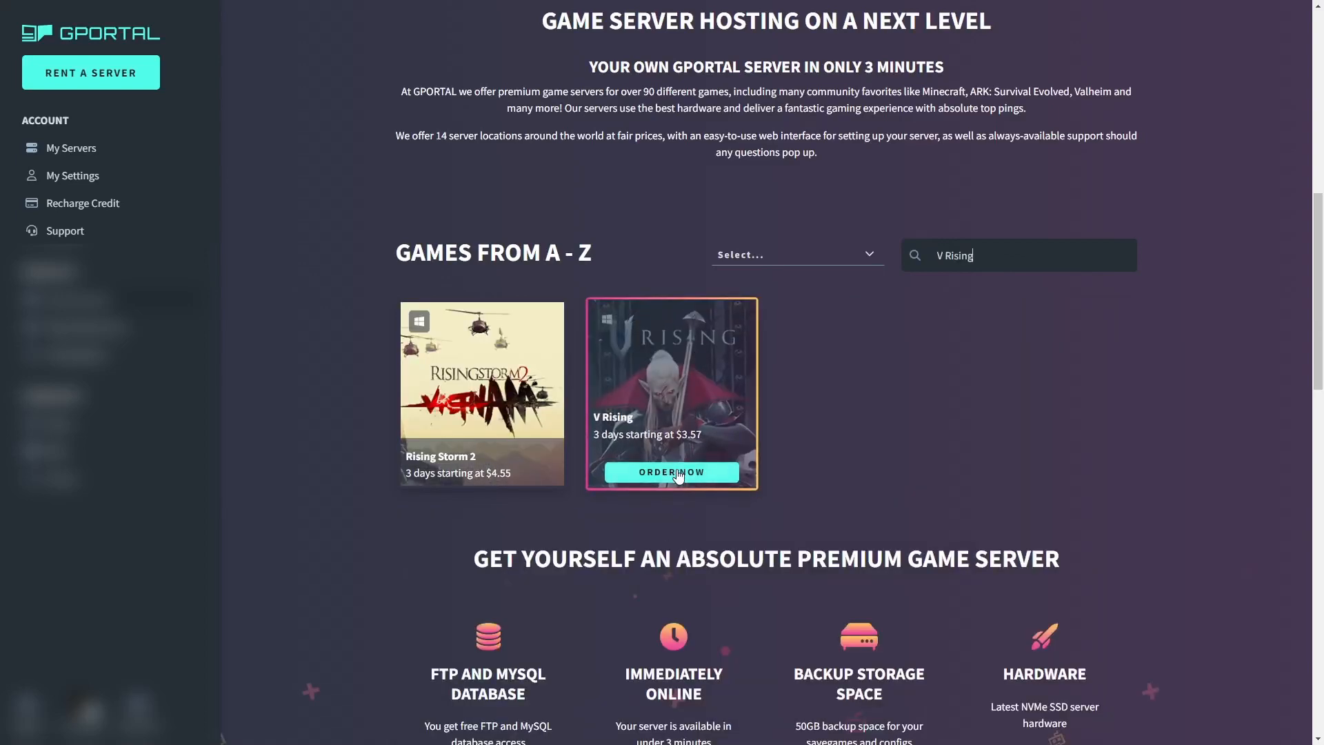
left_click(679, 475)
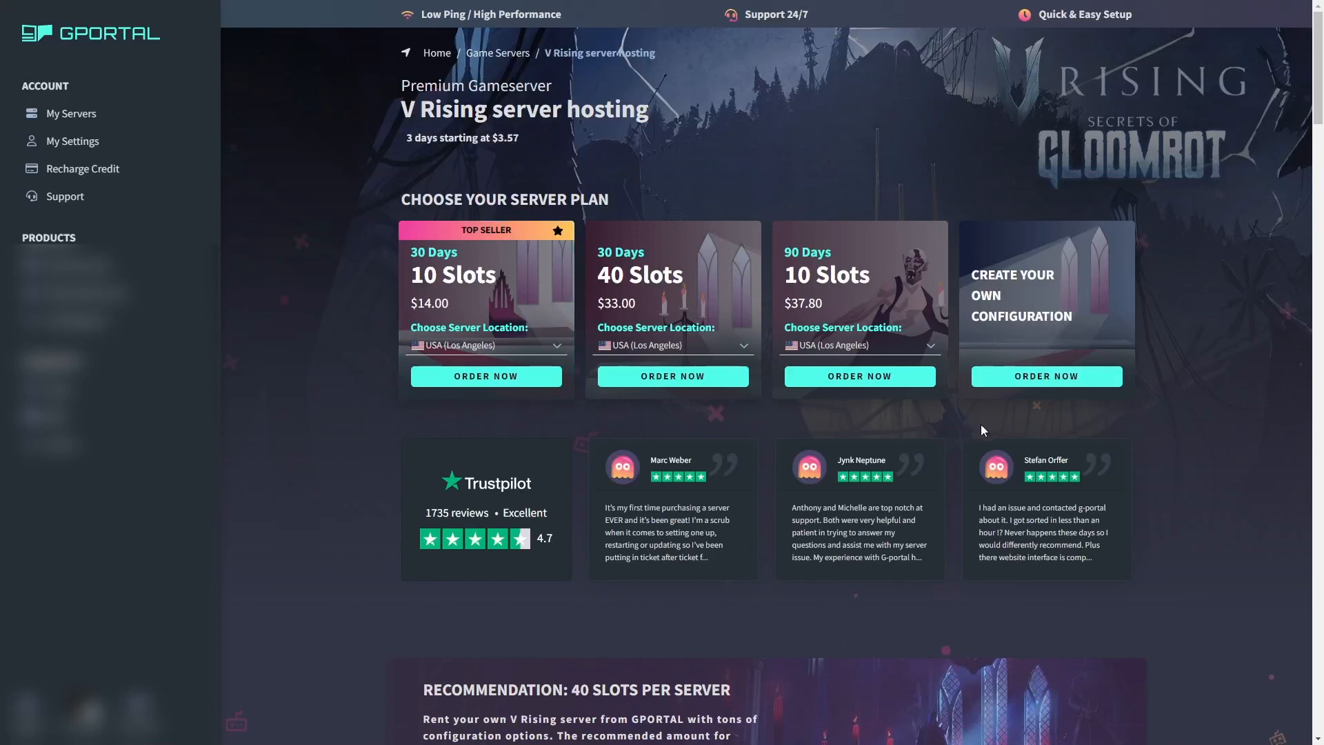
left_click(1069, 378)
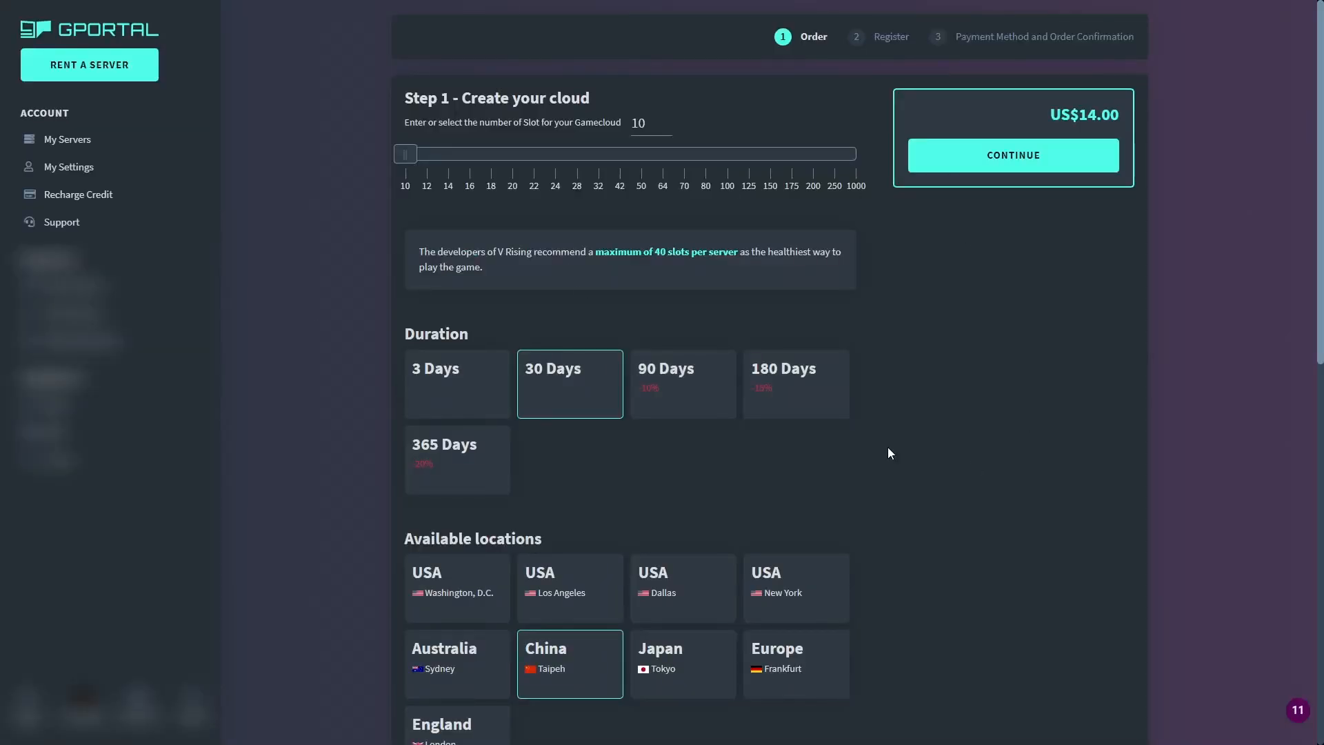
- Compare the prices of the 3-day and 90-day rental durations for a 10-slot server
mouse_move(405, 153)
left_mouse_down()
mouse_move(730, 153)
mouse_move(405, 153)
left_mouse_up()
left_click(433, 397)
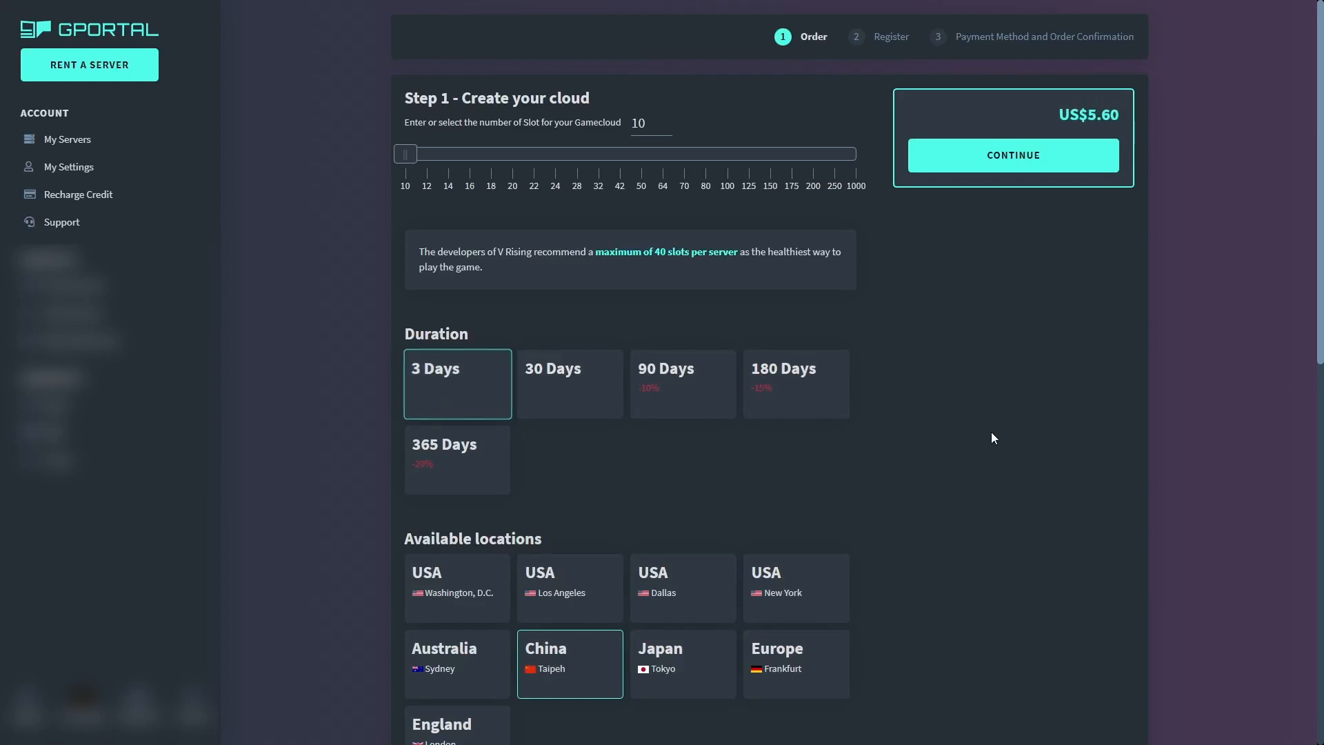
left_click(670, 407)
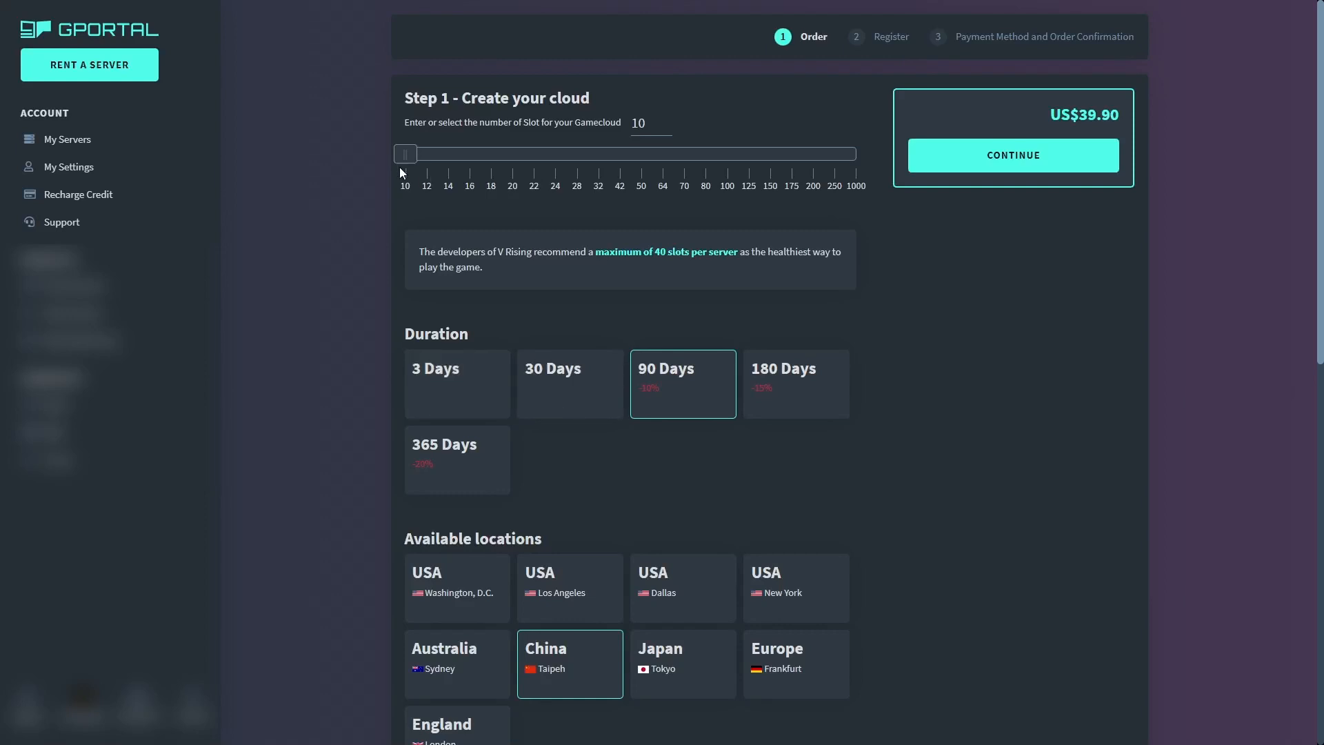
left_click_drag(404, 164, 388, 128)
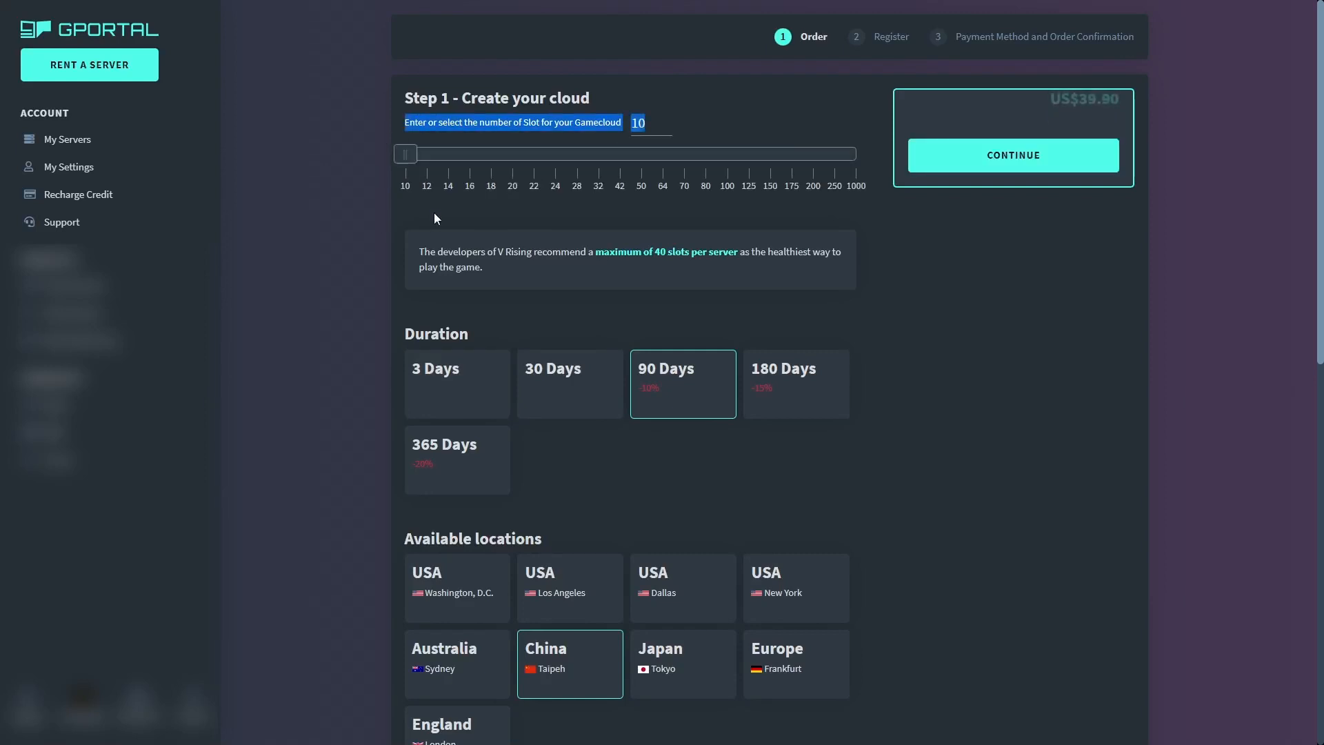
left_click(412, 217)
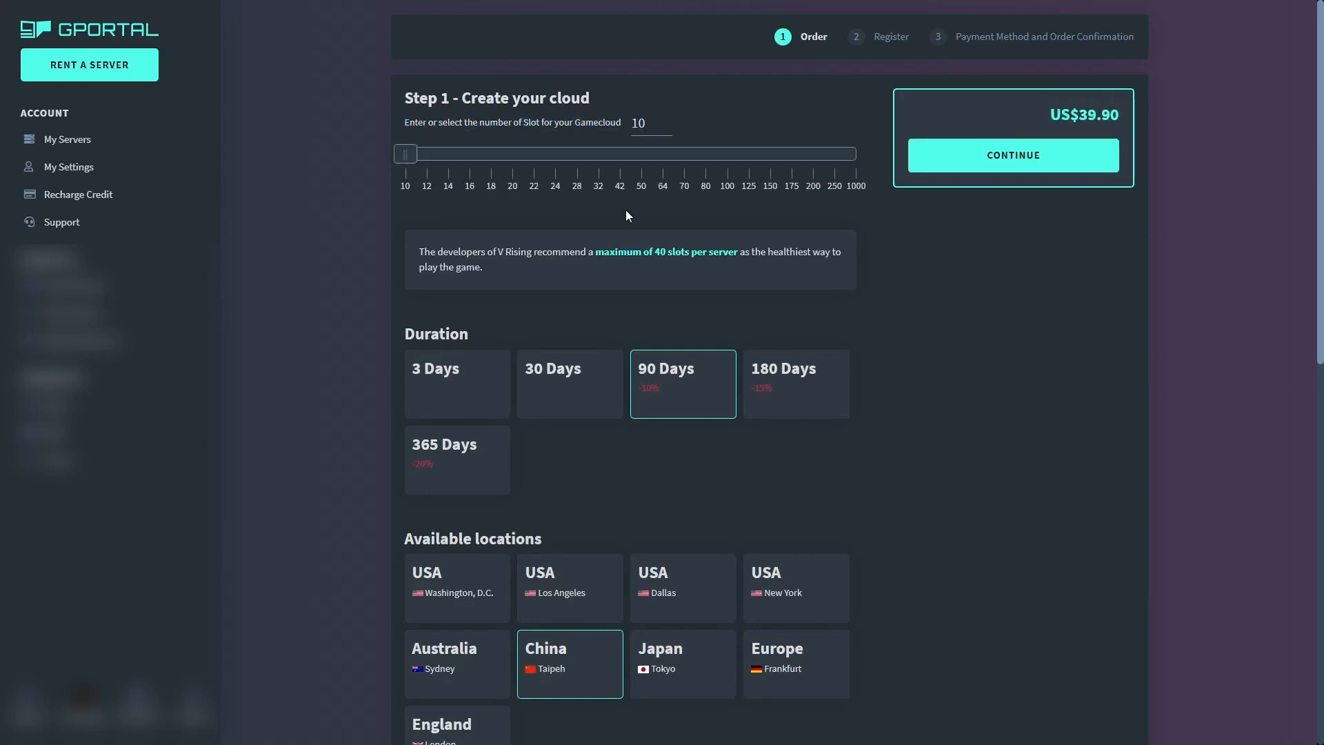
- Set the rental duration to 3 Days and look over the available server locations
left_click(434, 407)
left_click(588, 407)
left_click(426, 386)
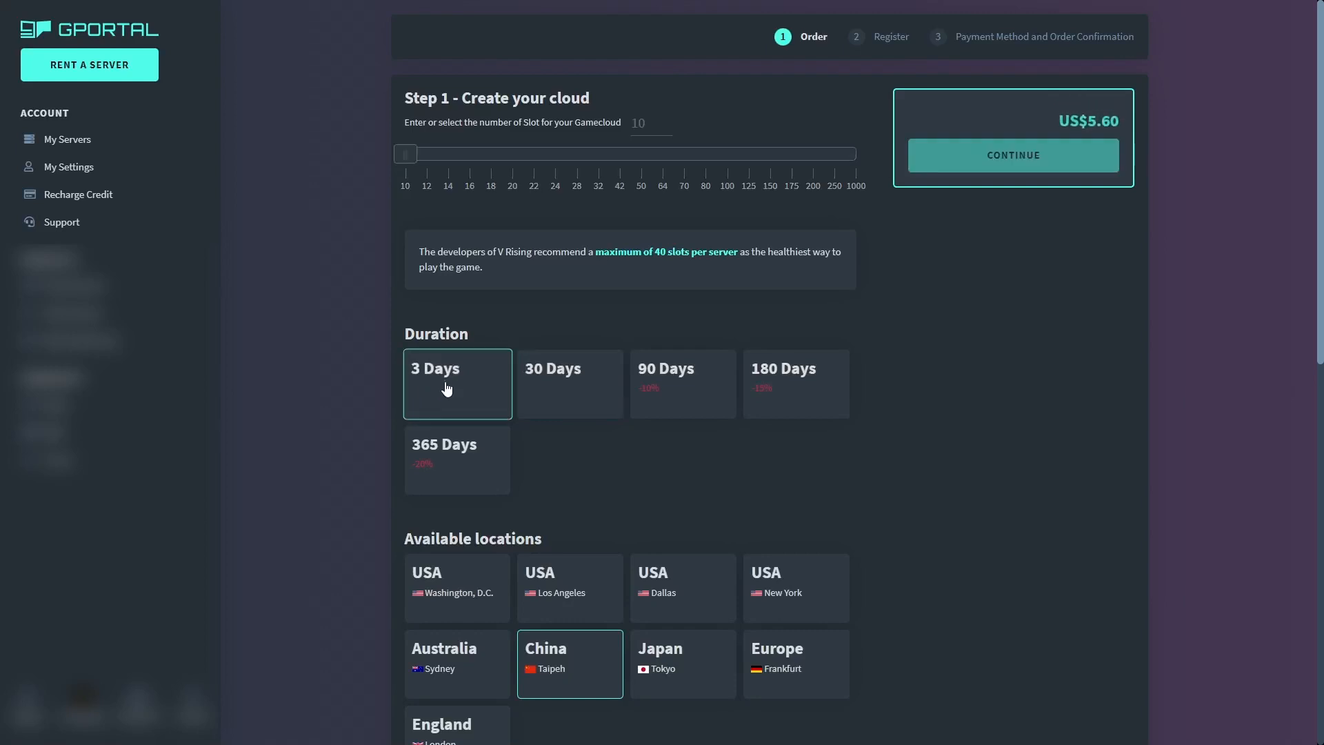
scroll(946, 447, "down", 4)
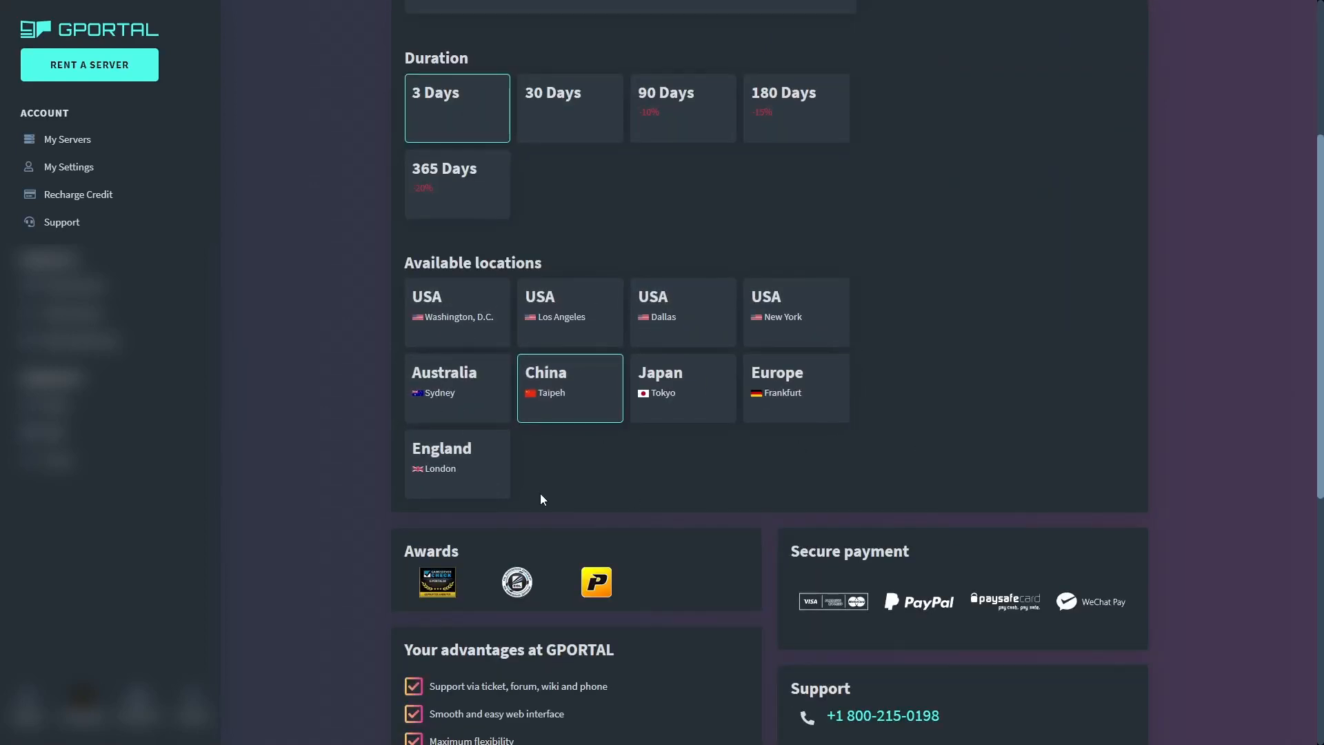
scroll(776, 483, "up", 3)
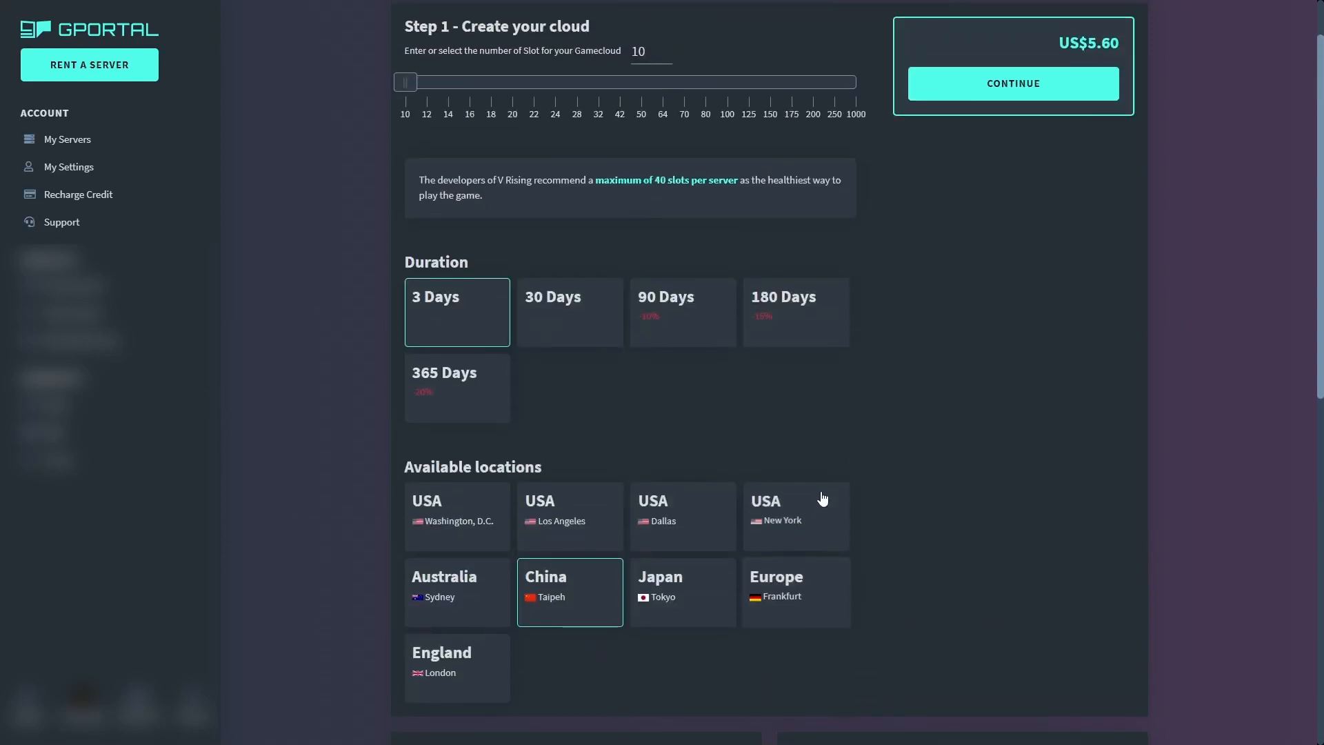
scroll(836, 473, "up", 1)
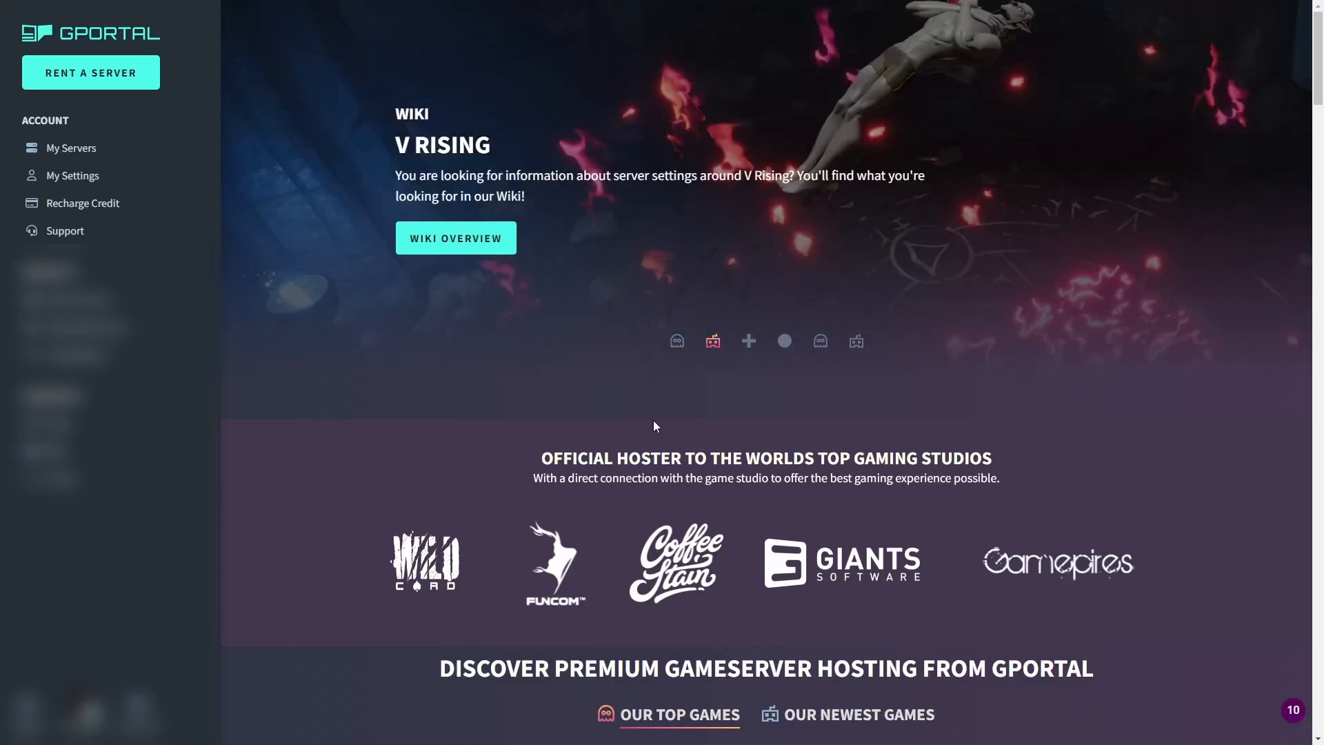
- Open the settings of the stopped V Rising server from the list of owned servers
left_click(71, 148)
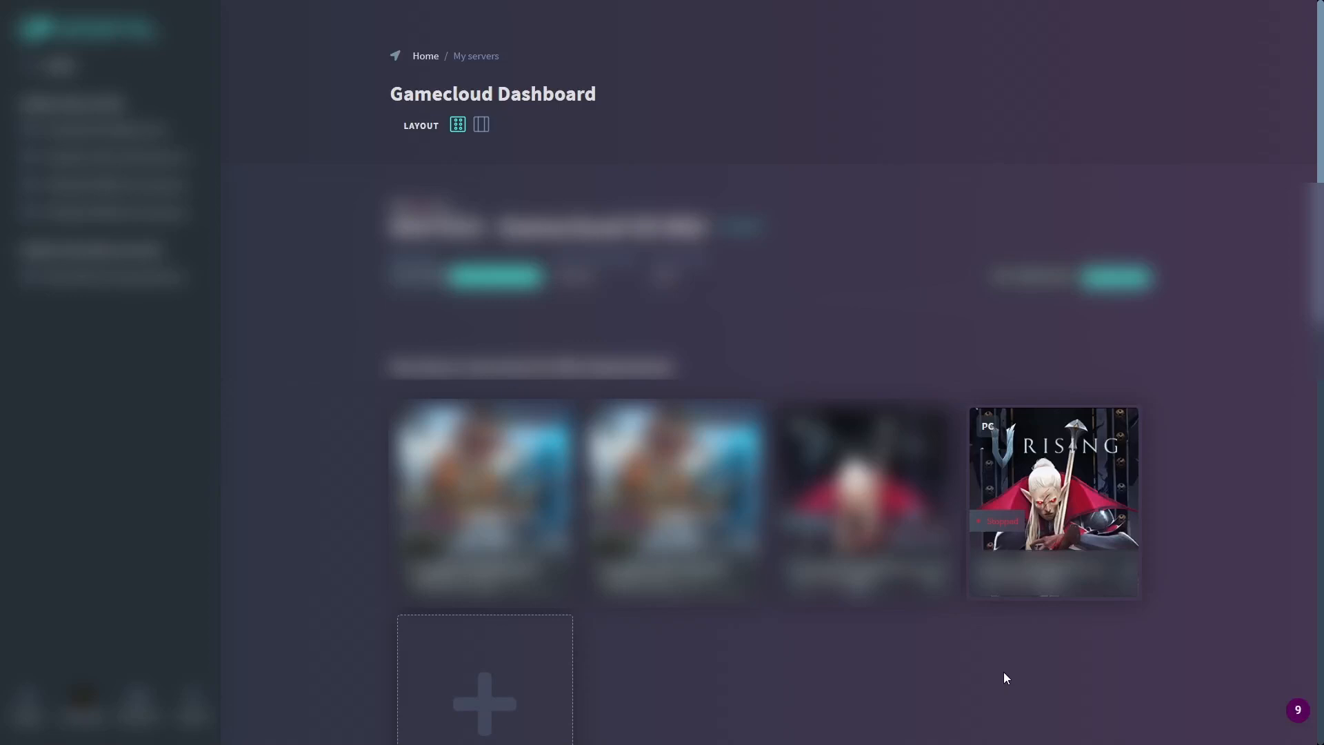
mouse_move(1062, 473)
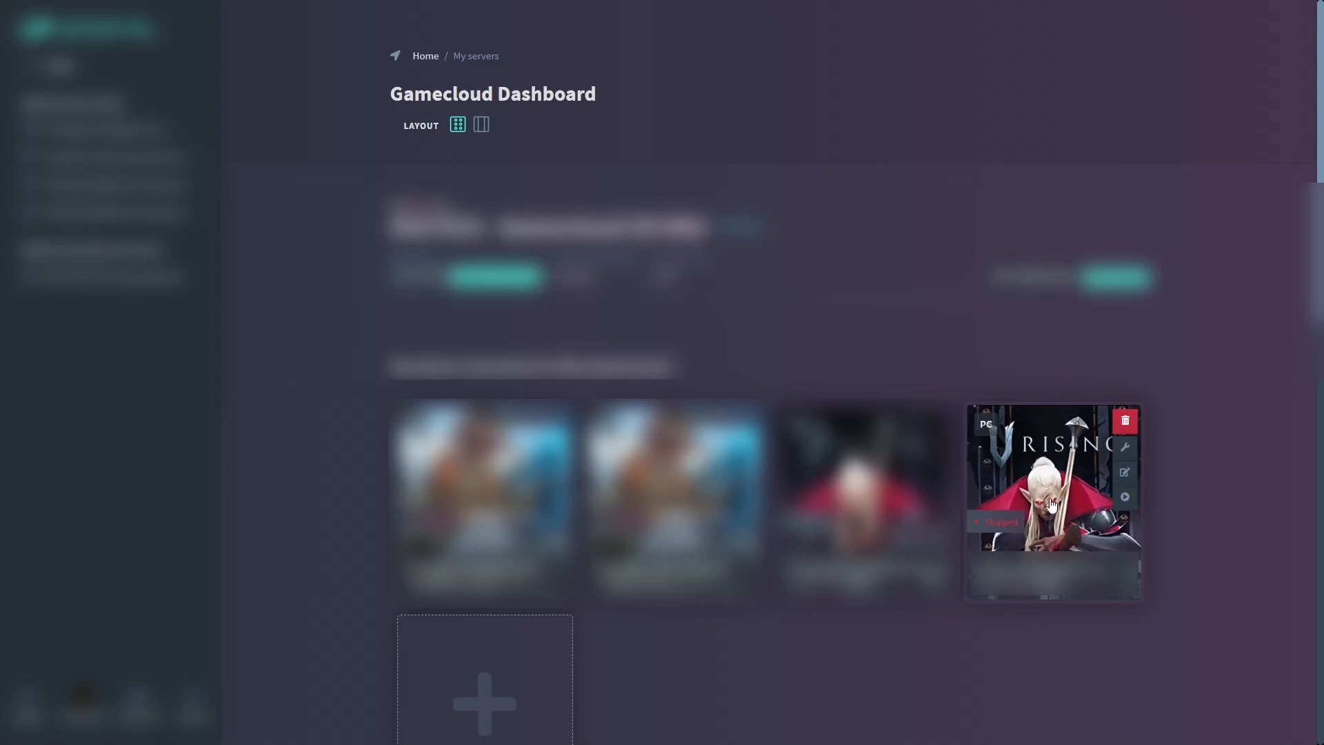
left_click(1125, 448)
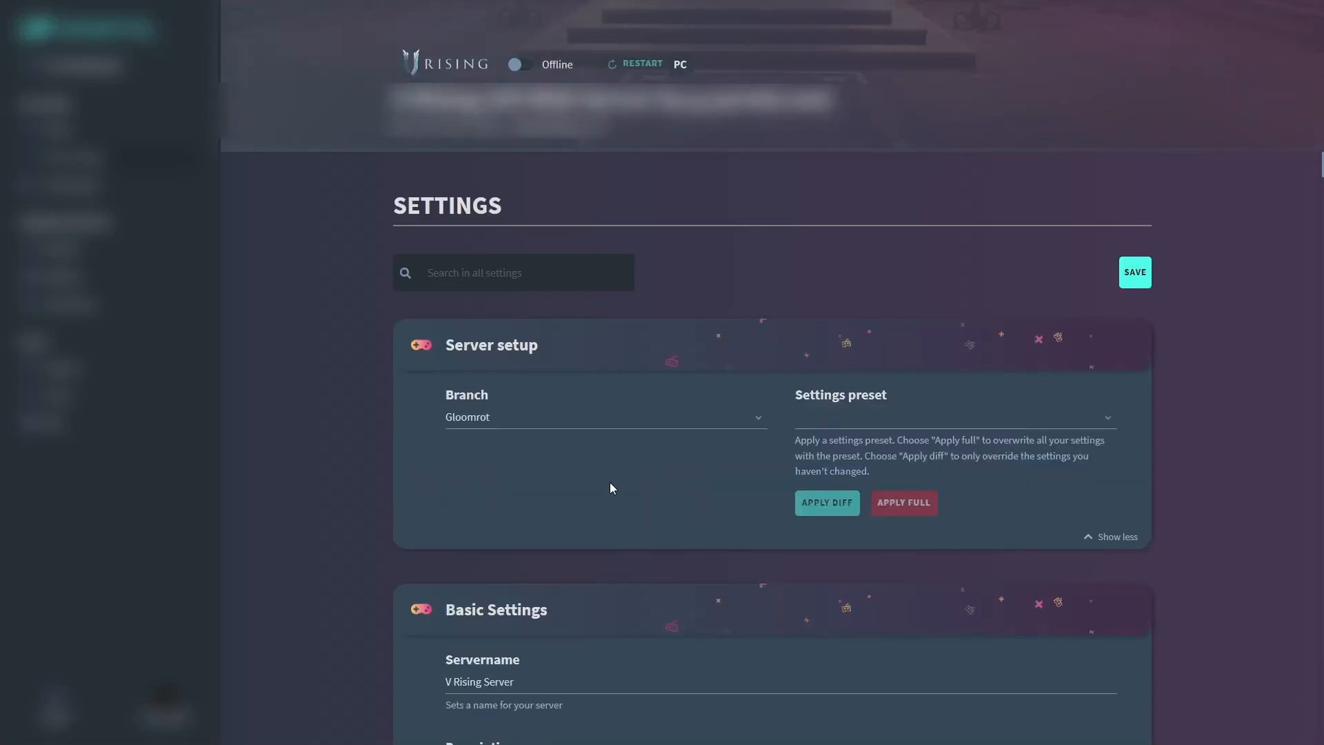
- Examine the available game branches and settings presets in the server setup
left_click(535, 422)
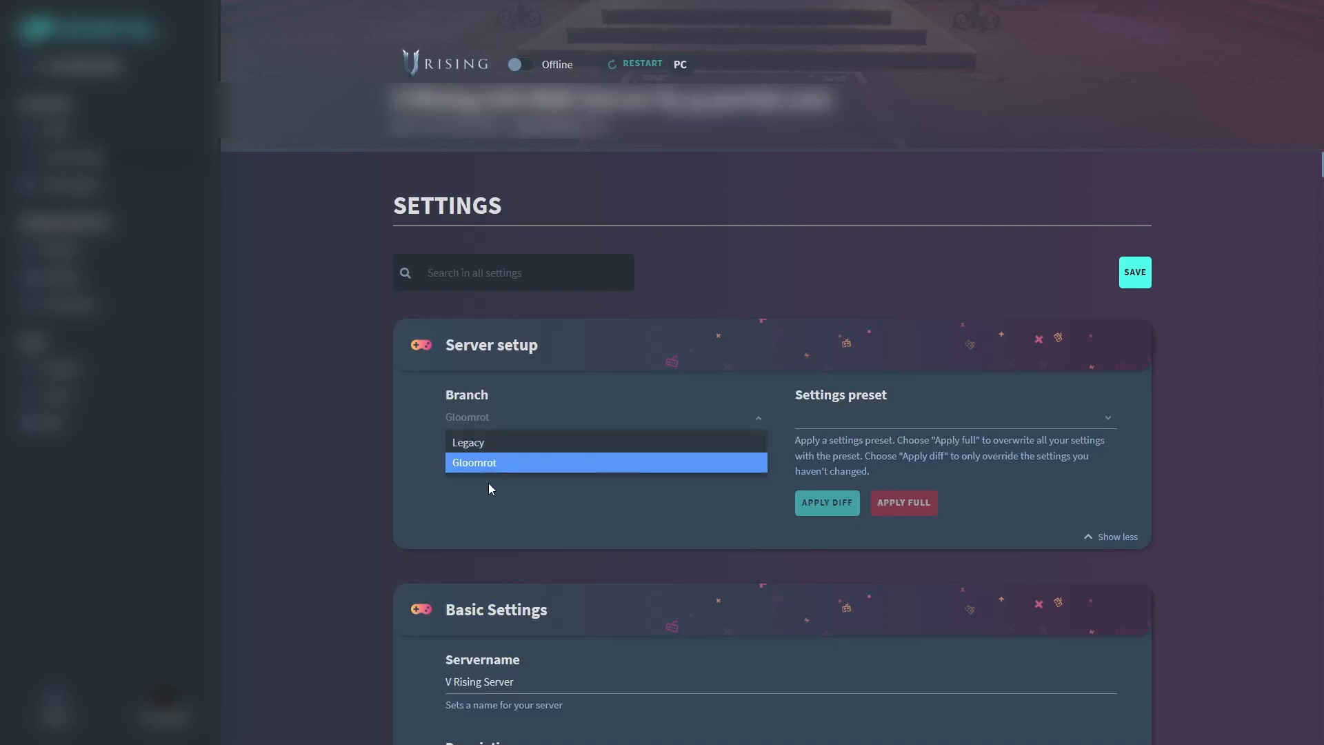
left_click(425, 502)
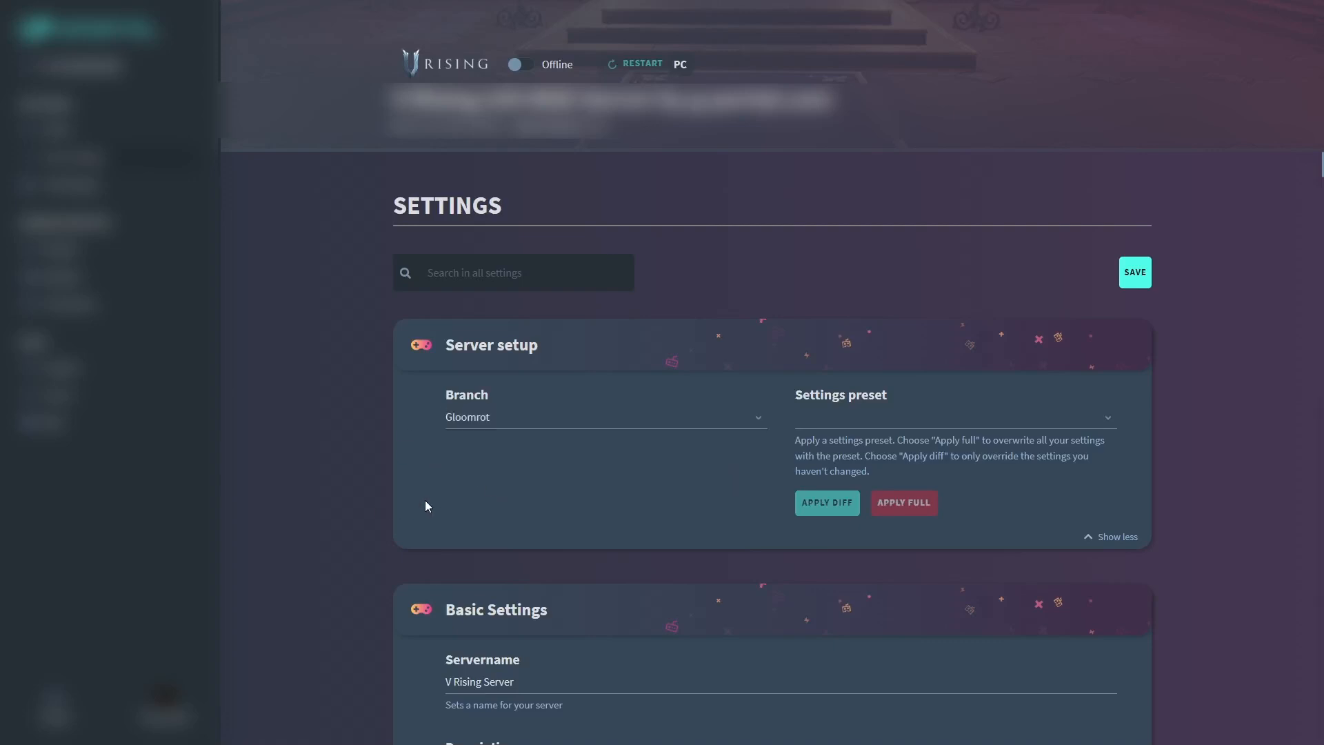
left_click(865, 421)
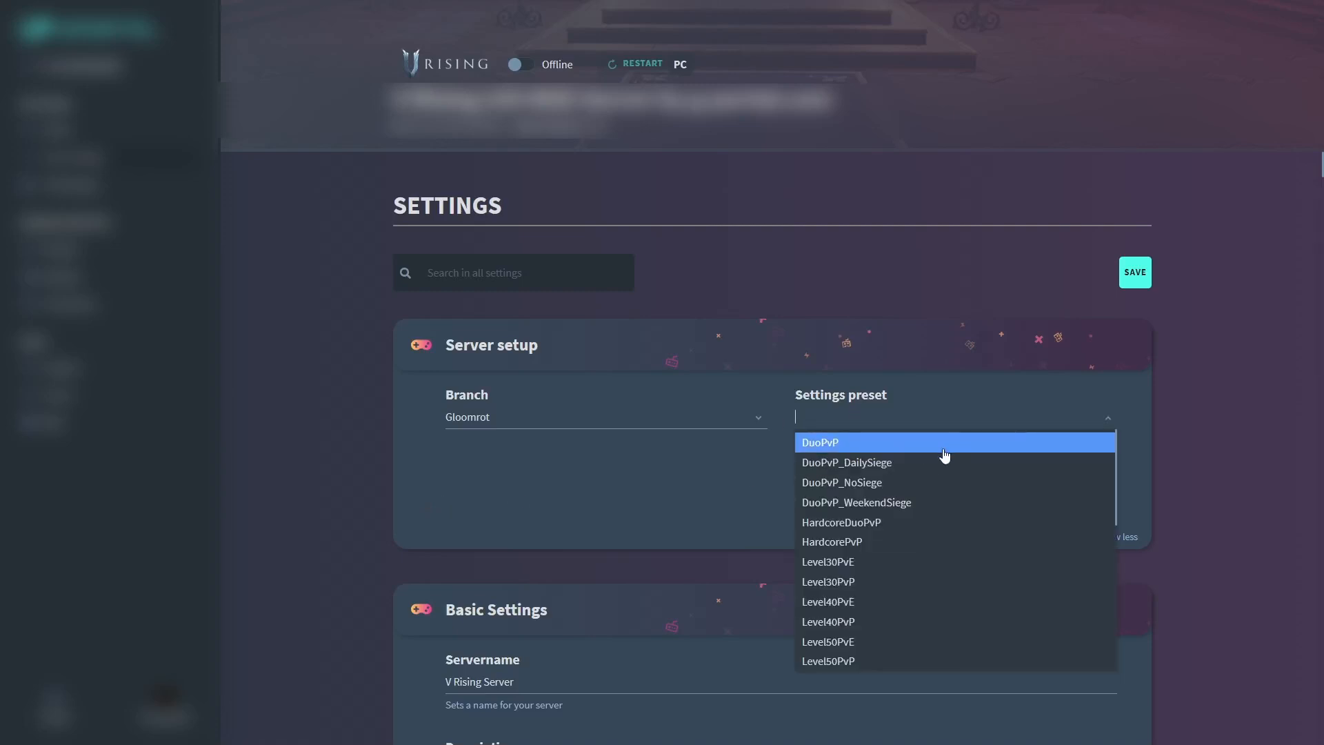
scroll(924, 560, "down", 8)
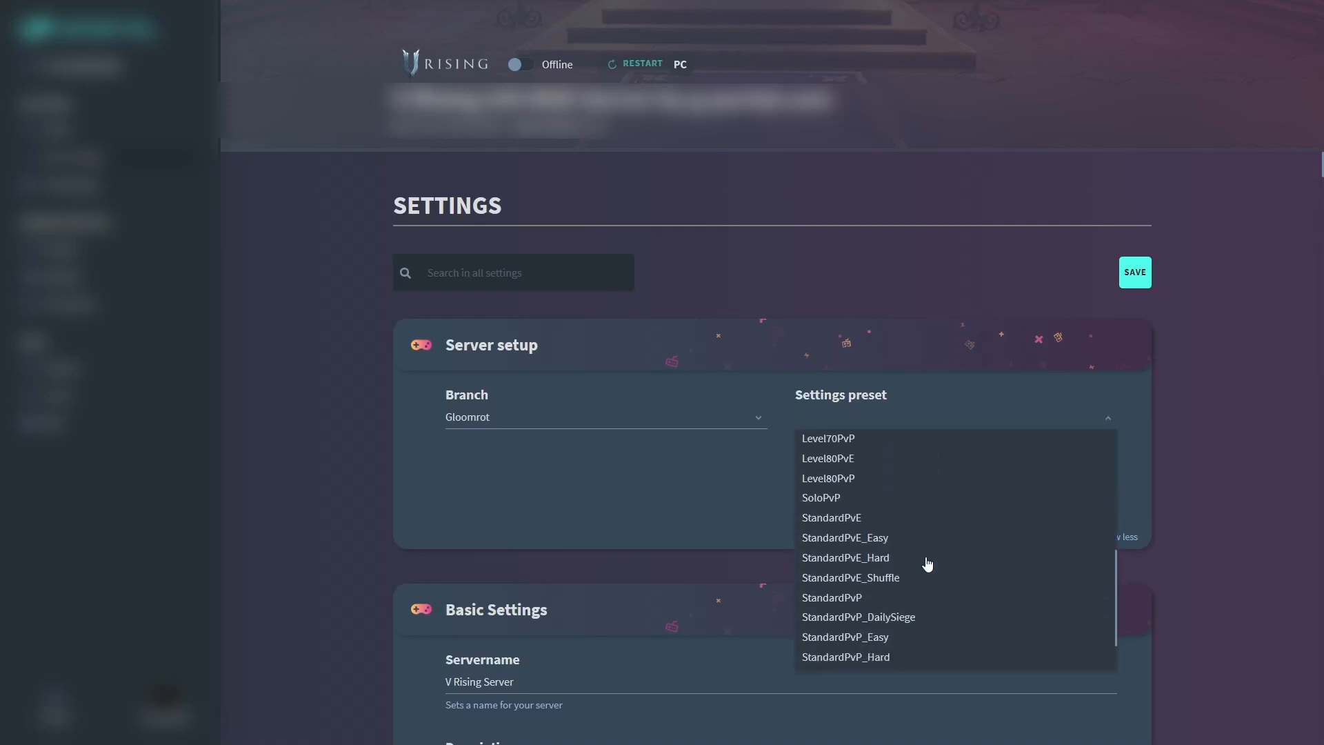
scroll(934, 625, "down", 2)
scroll(938, 662, "up", 8)
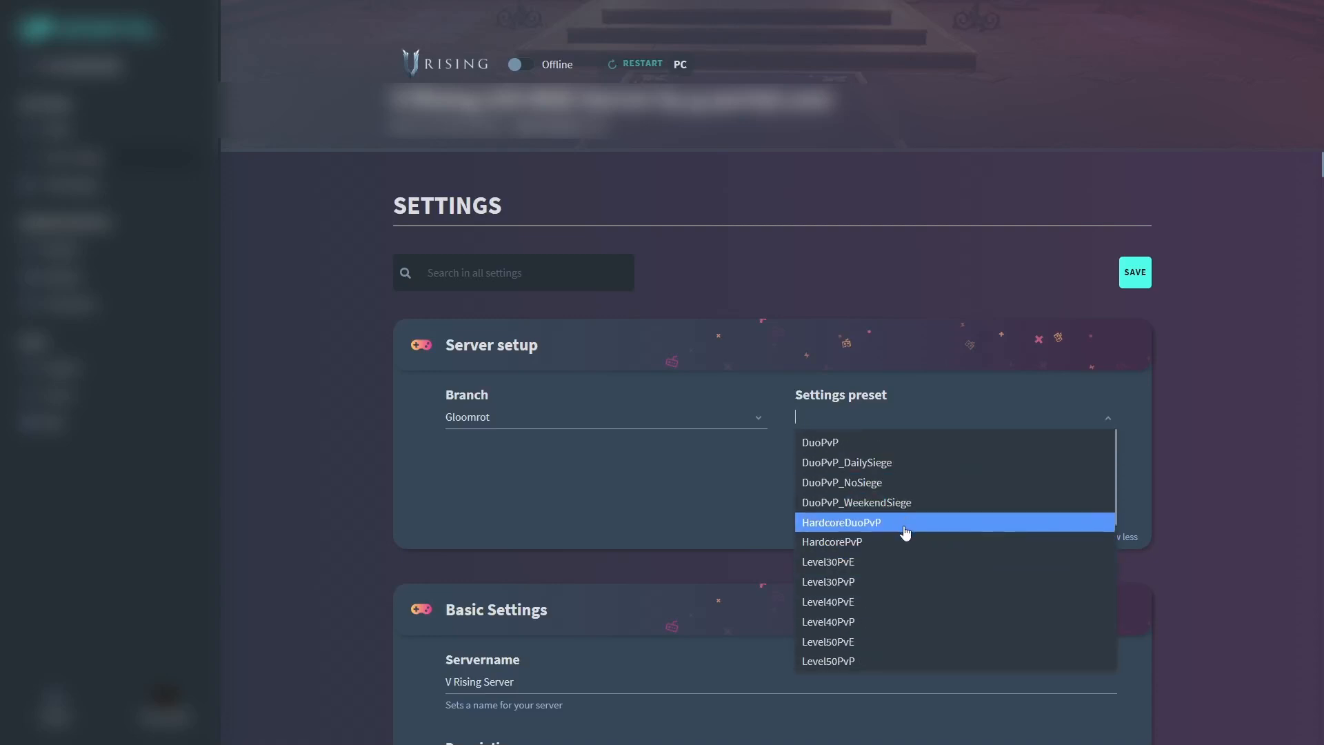
scroll(901, 539, "down", 6)
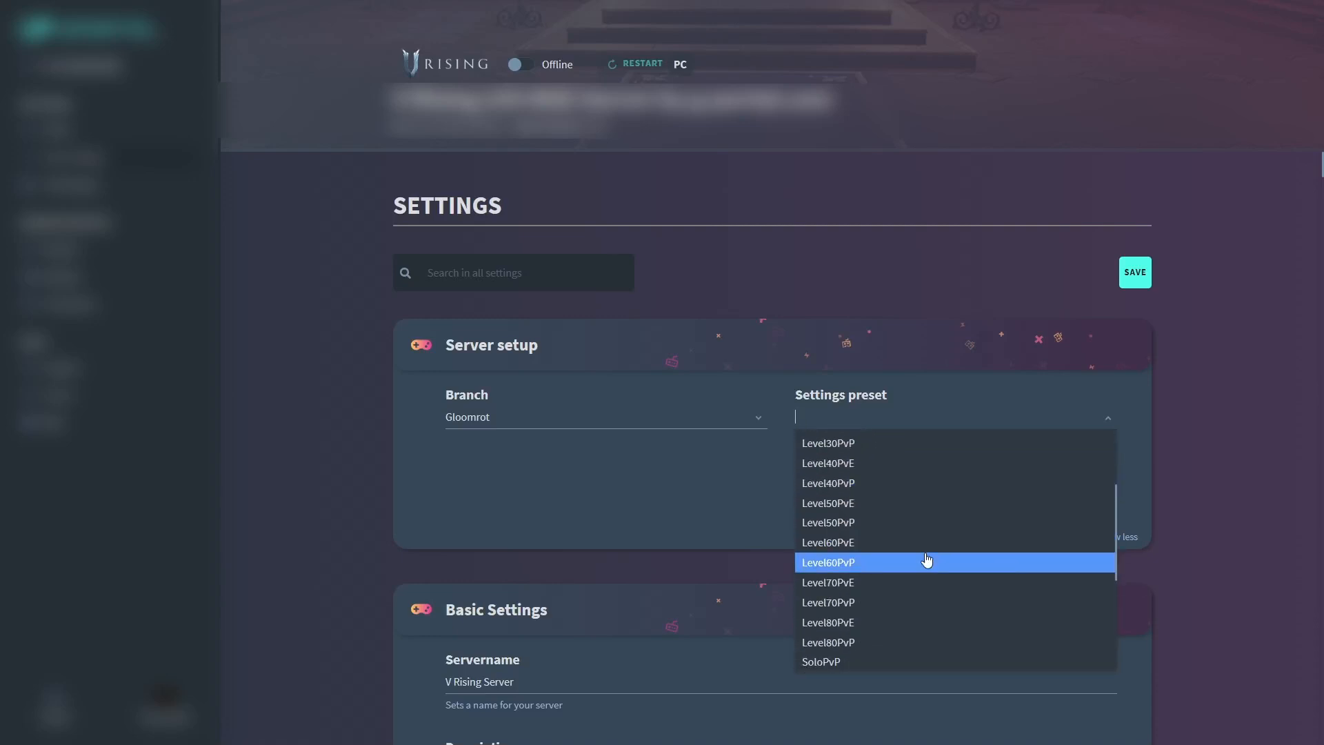
scroll(927, 559, "down", 1)
scroll(942, 590, "down", 2)
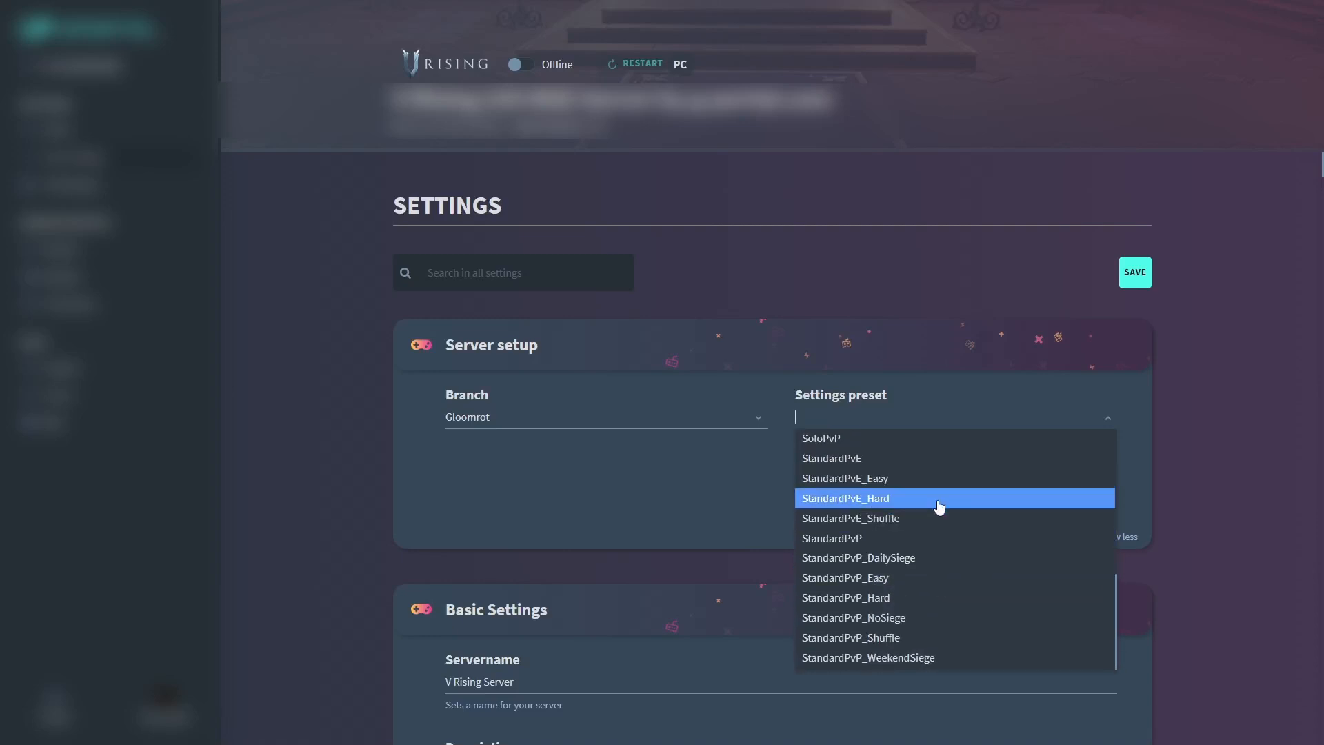
scroll(933, 626, "up", 7)
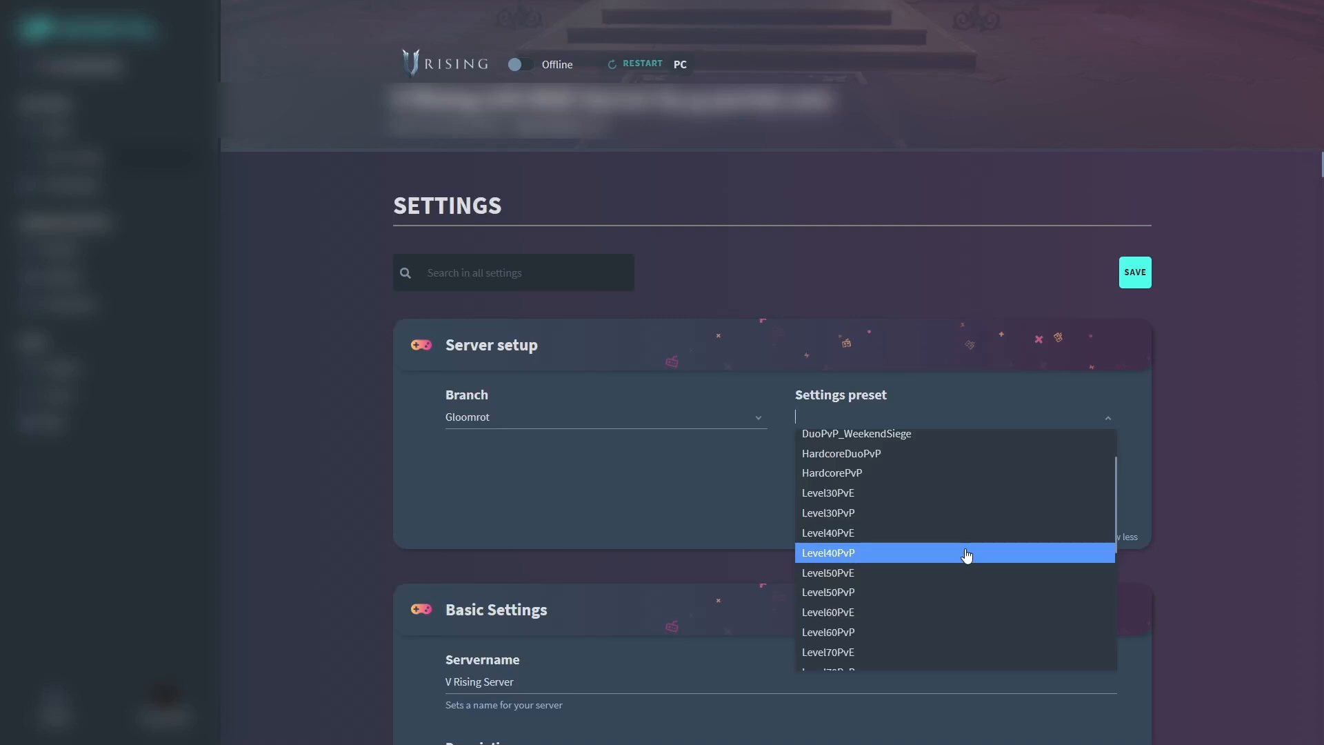
scroll(966, 554, "down", 2)
scroll(926, 535, "up", 3)
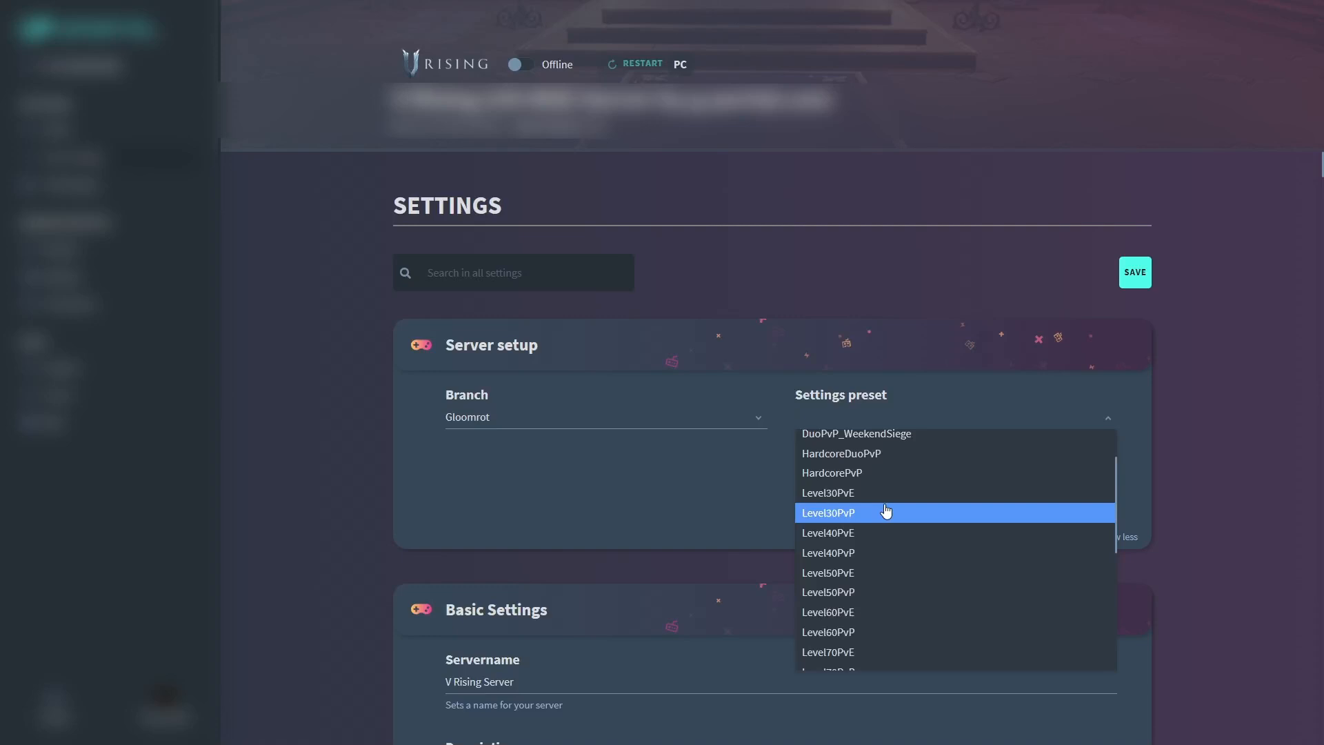
- Select the StandardPvE settings preset and apply it in full, overwriting all server settings
scroll(910, 593, "down", 1)
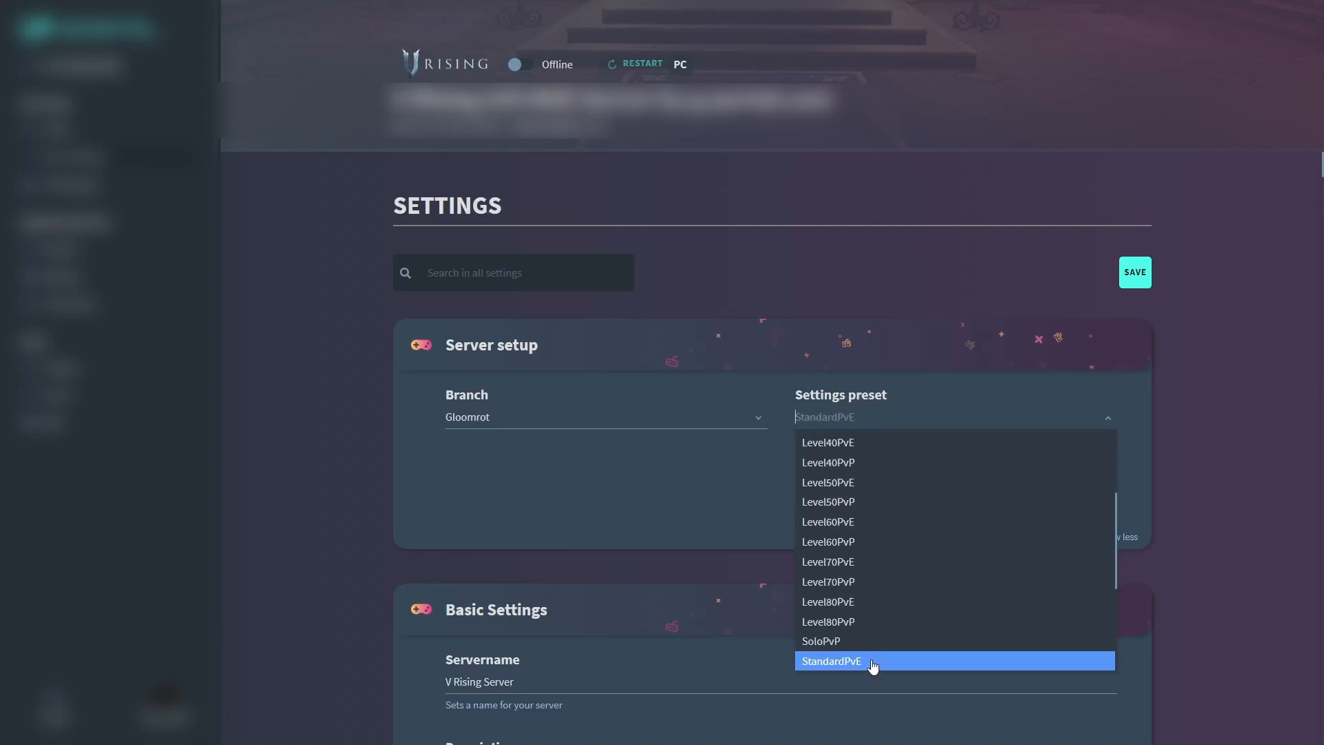
scroll(870, 671, "down", 2)
left_click(894, 581)
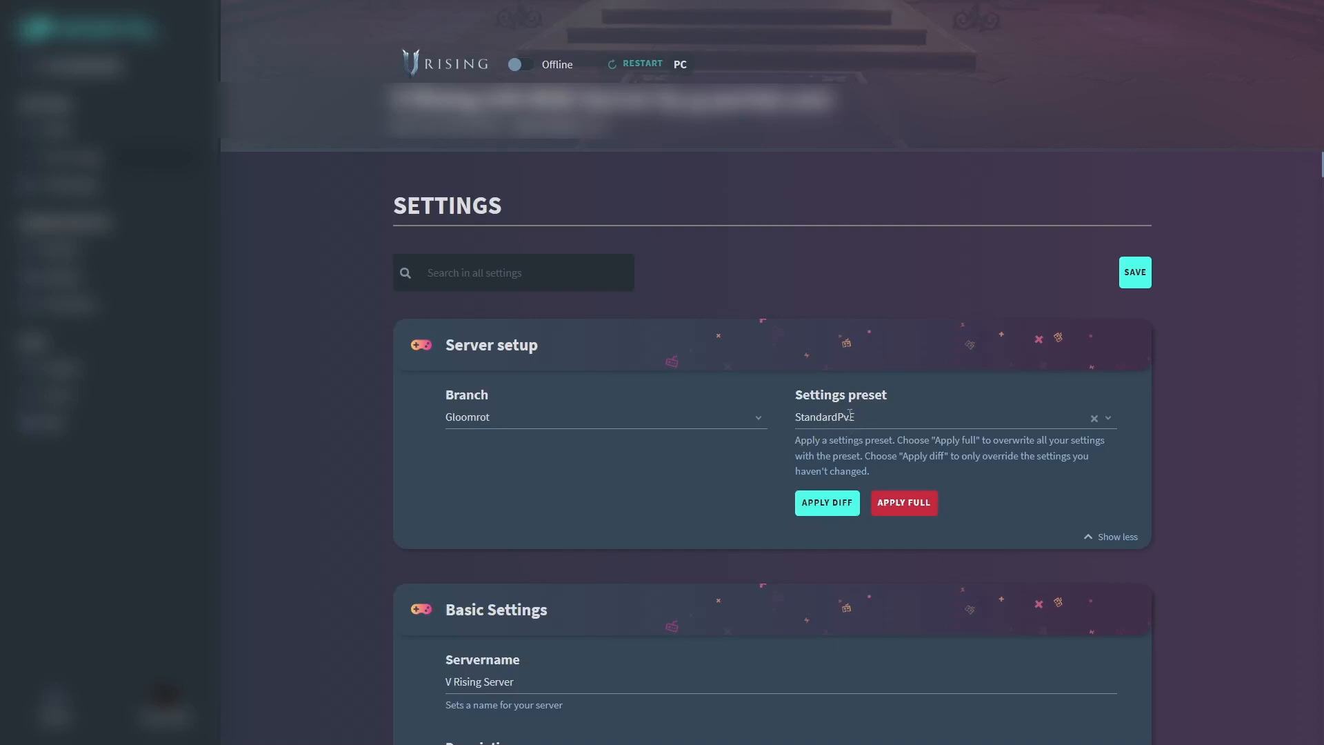
left_click(905, 510)
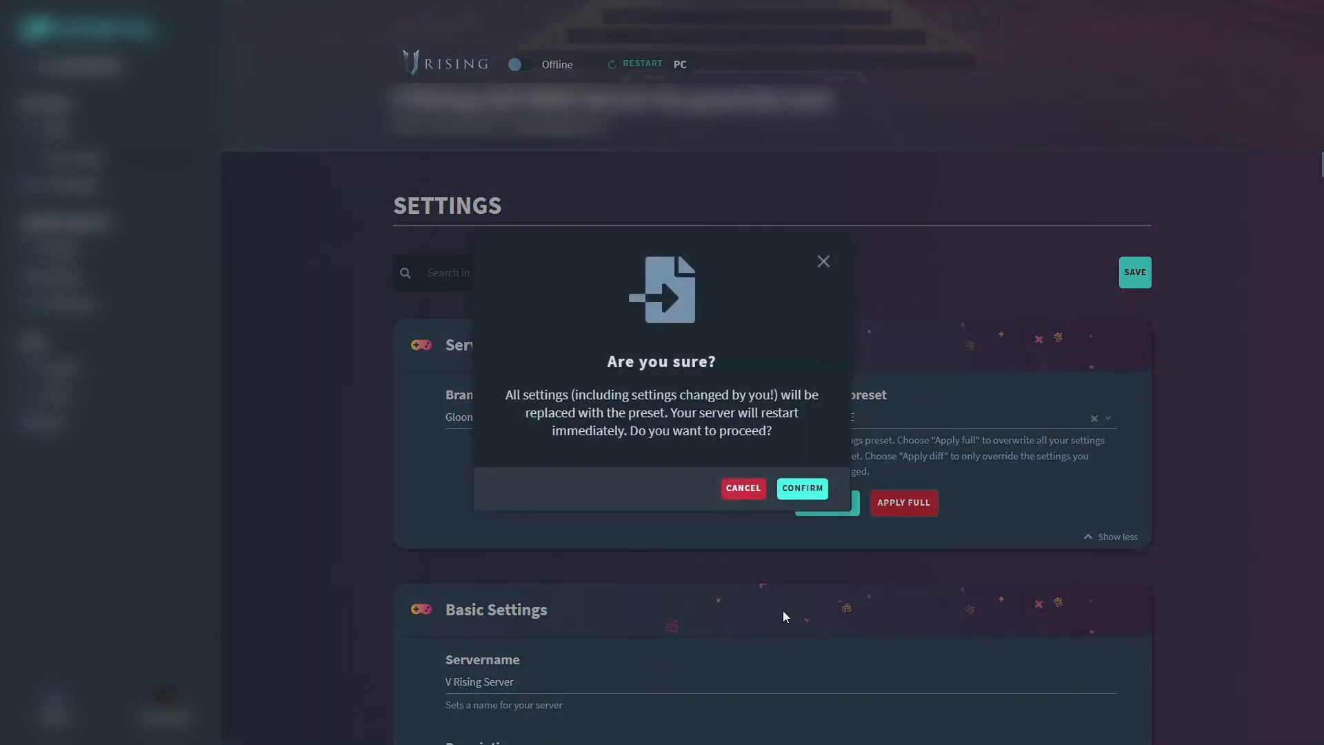
left_click(803, 490)
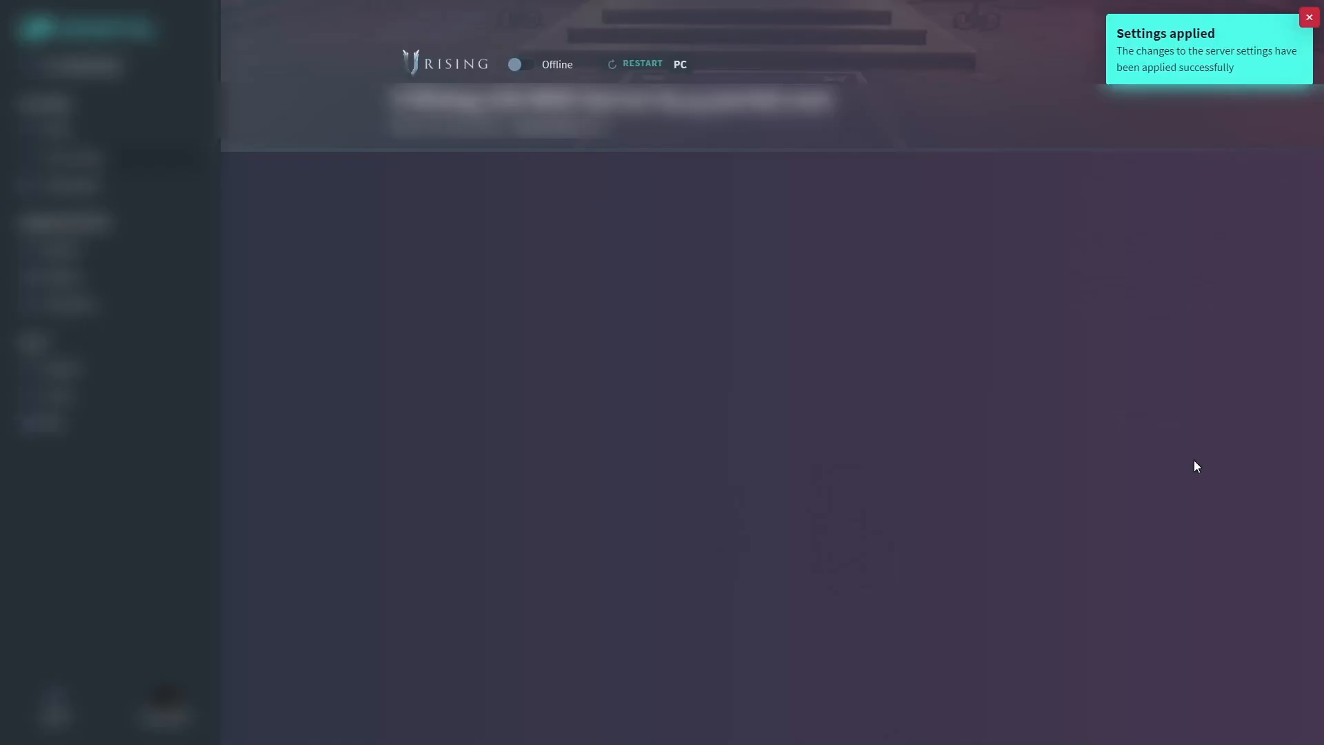
- Name the server "Test Server" and set its description to "Normal pve server"
scroll(1198, 459, "down", 3)
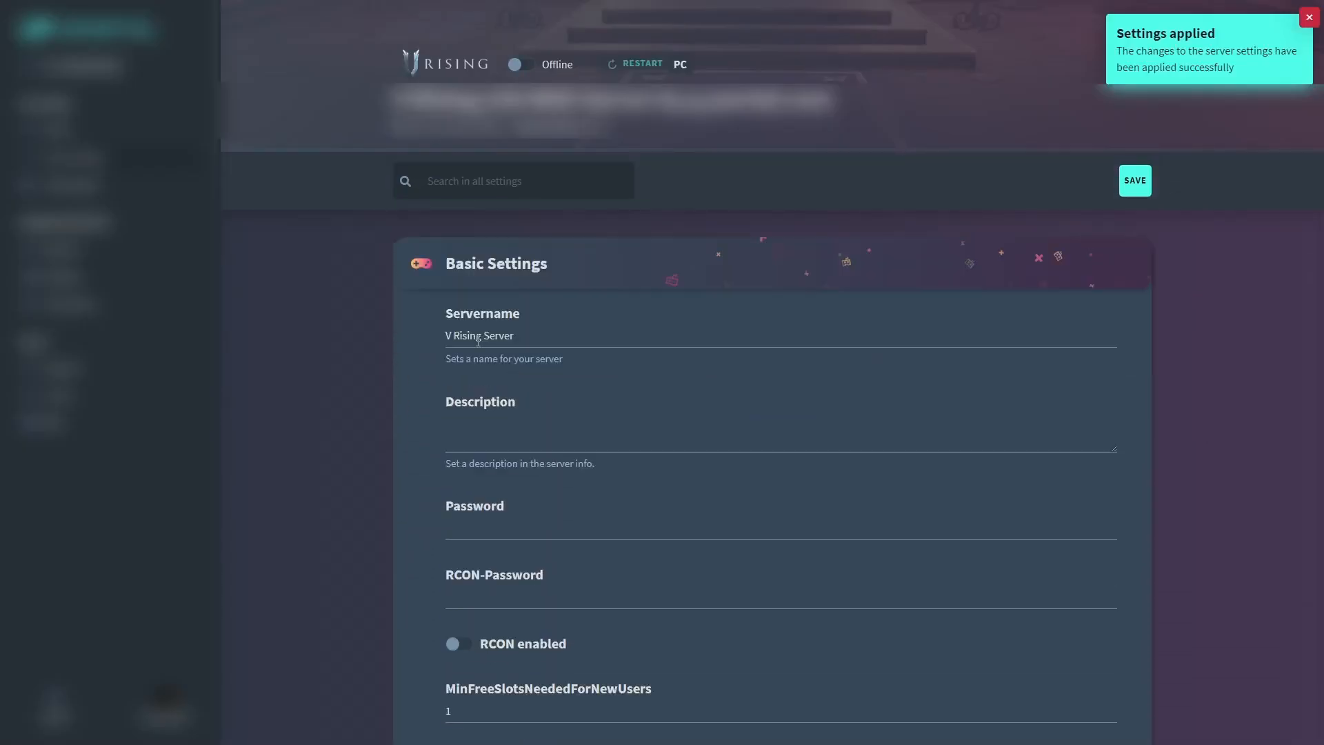
left_click_drag(546, 338, 436, 339)
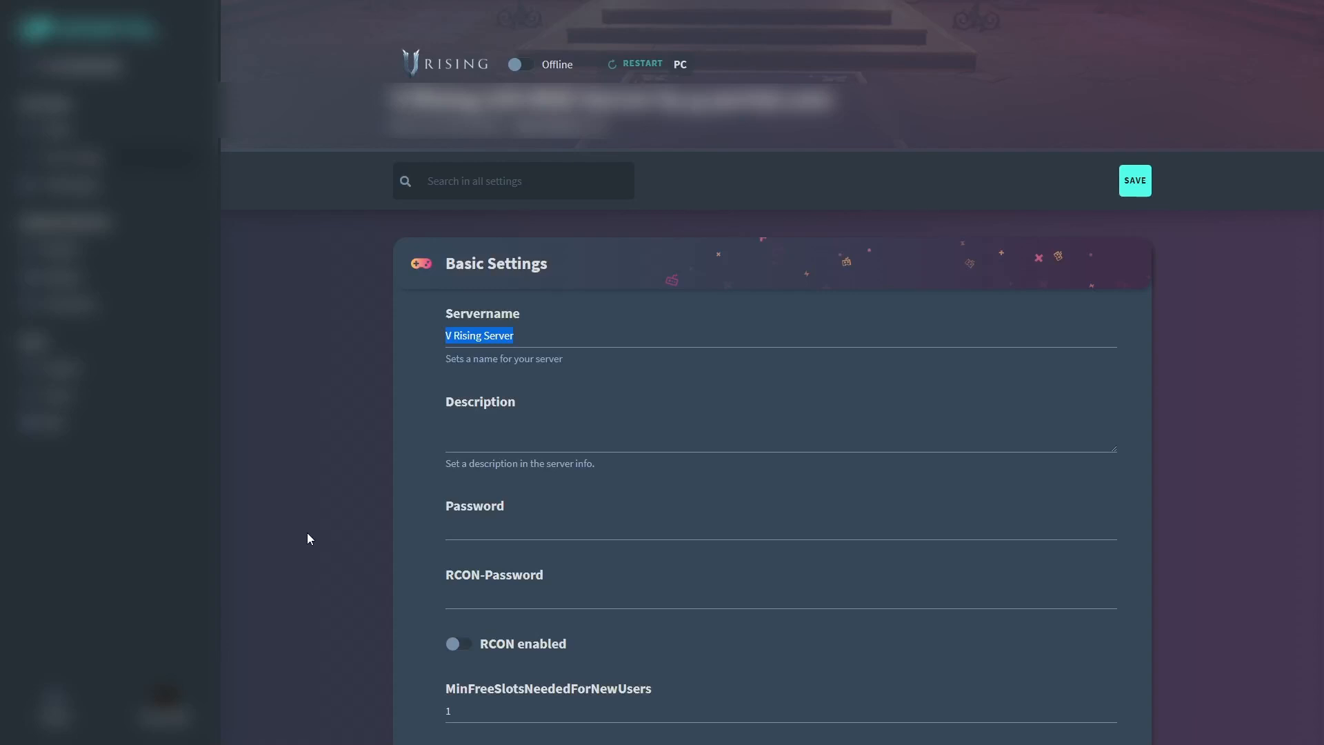
type("Test Server")
left_click(514, 441)
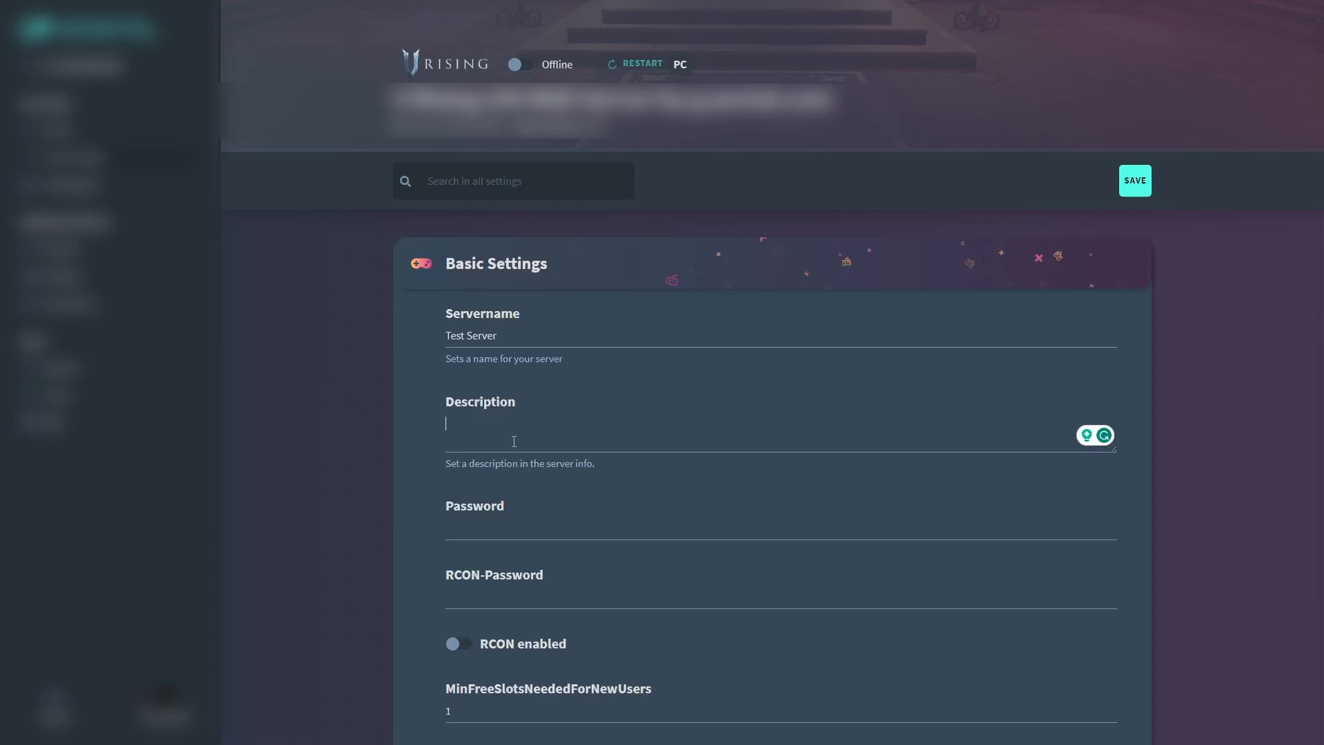
type("Normal pve server")
- Review the remaining basic settings from the server password through to the Steam-64-ID entry of the admin list
left_click(482, 518)
scroll(366, 480, "down", 2)
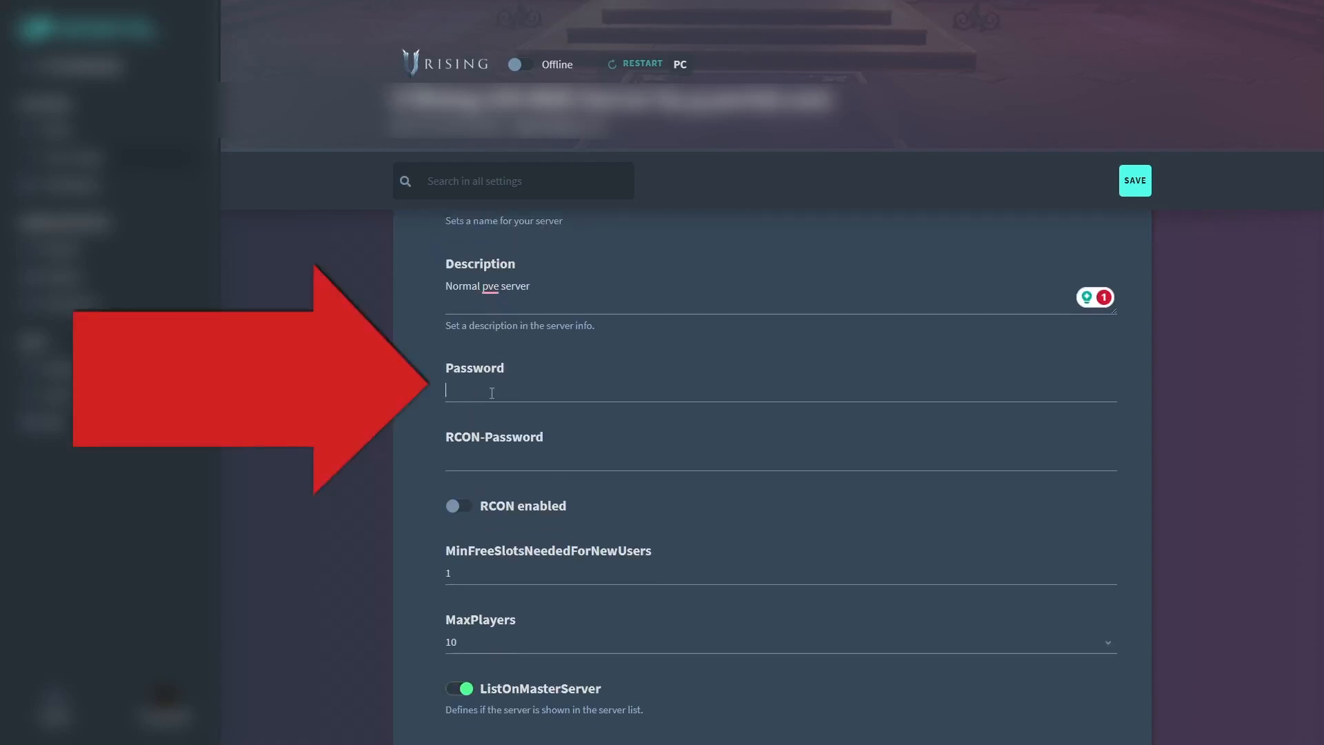
scroll(491, 393, "down", 2)
scroll(490, 455, "down", 1)
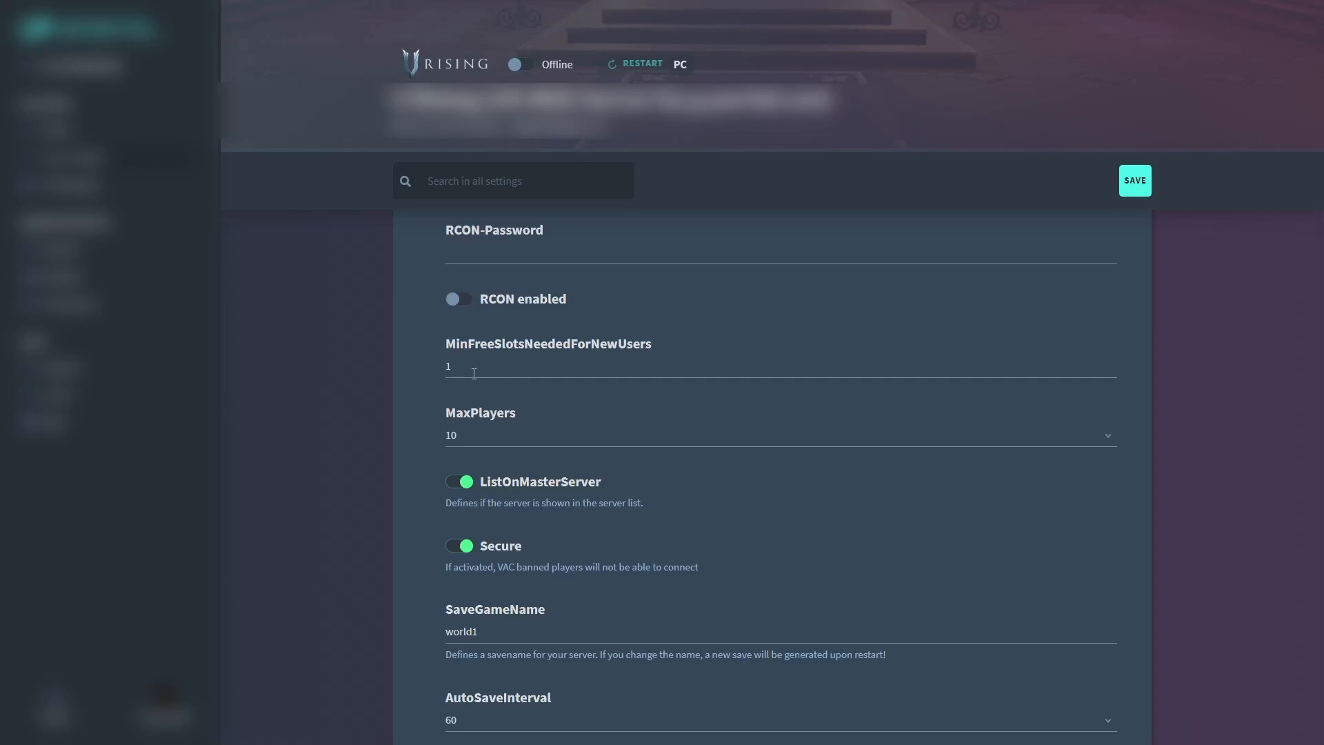
scroll(510, 358, "down", 10)
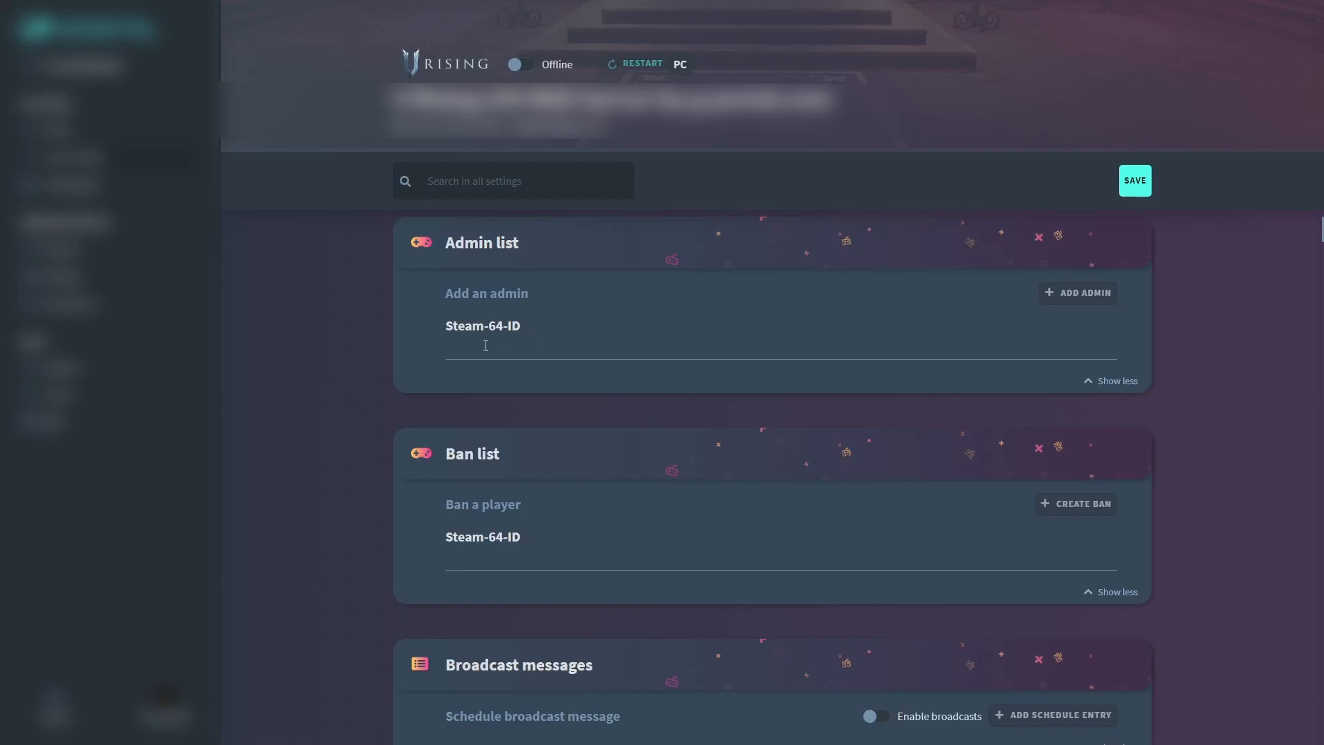
left_click(509, 346)
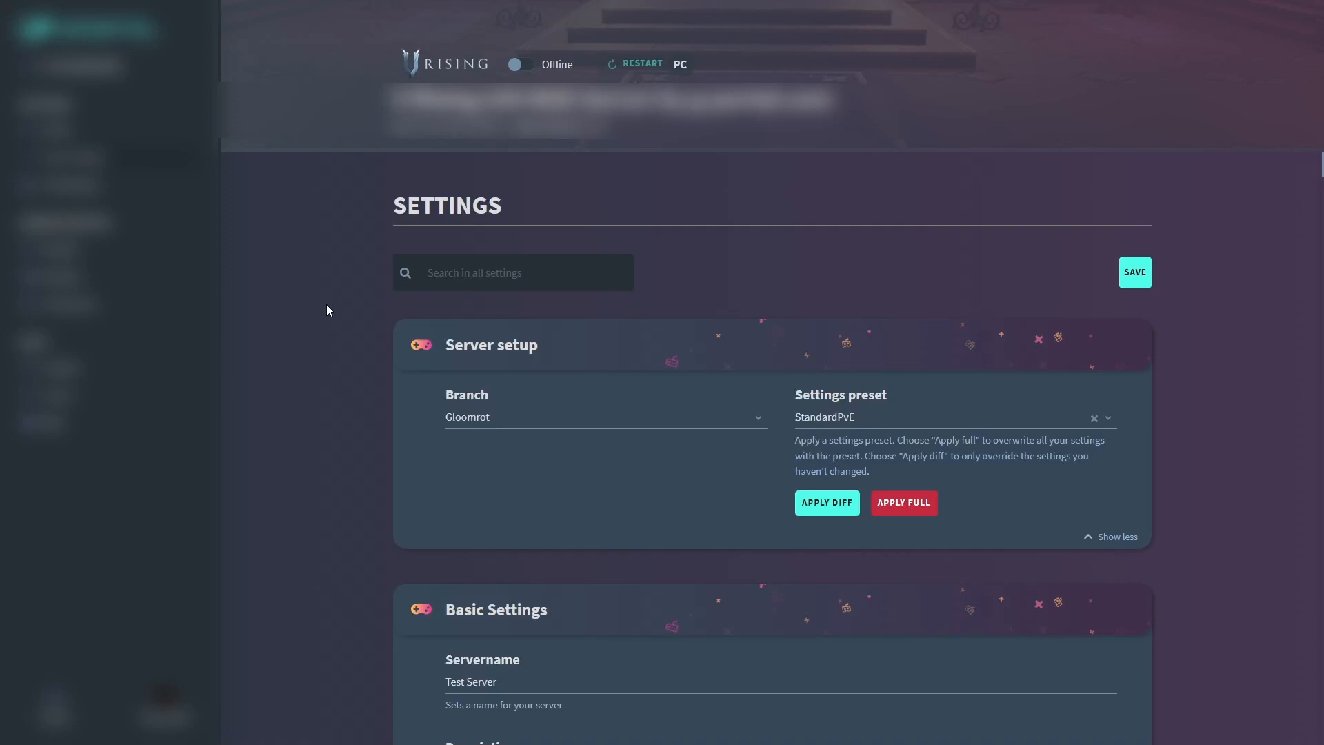
- Find the TeleportBoundItems setting by searching for "tele", turn it off and clear the search
left_click(512, 273)
type("tele")
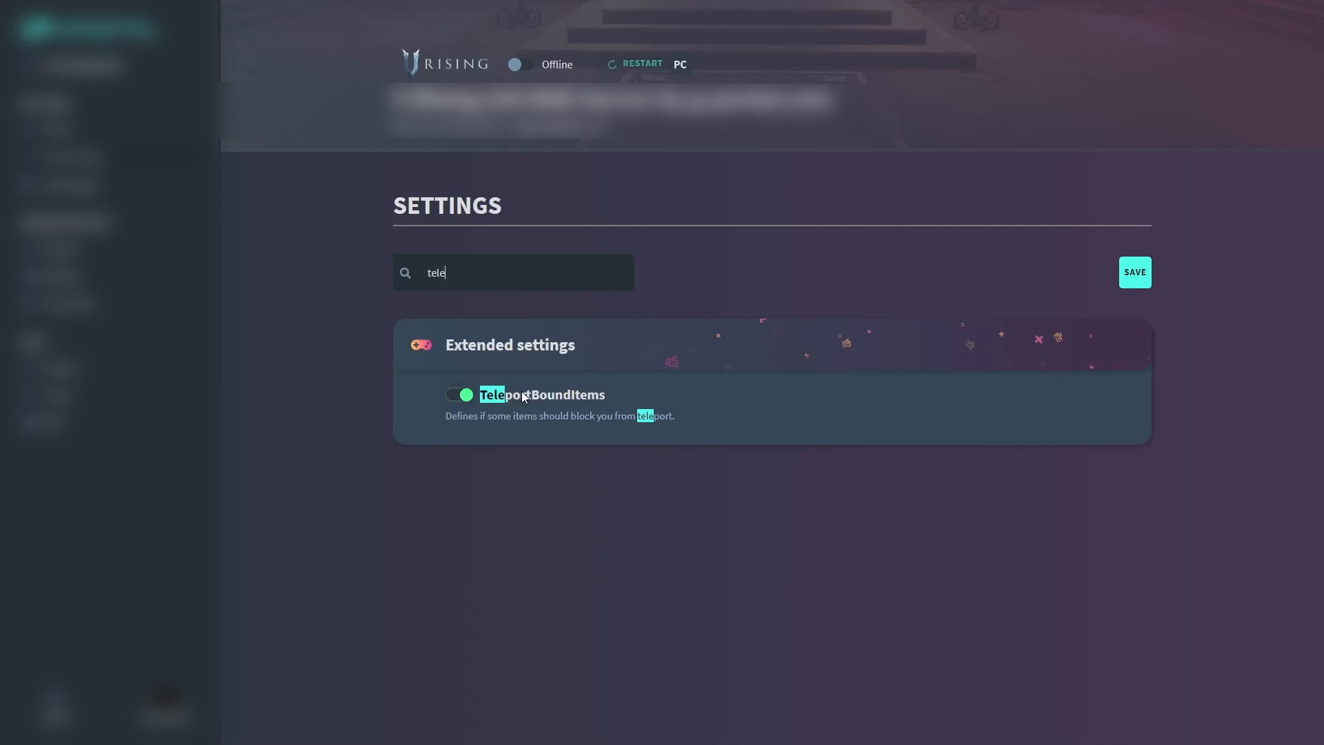
left_click(463, 397)
key("BackSpace")
key("BackSpace")
key("BackSpace")
key("BackSpace")
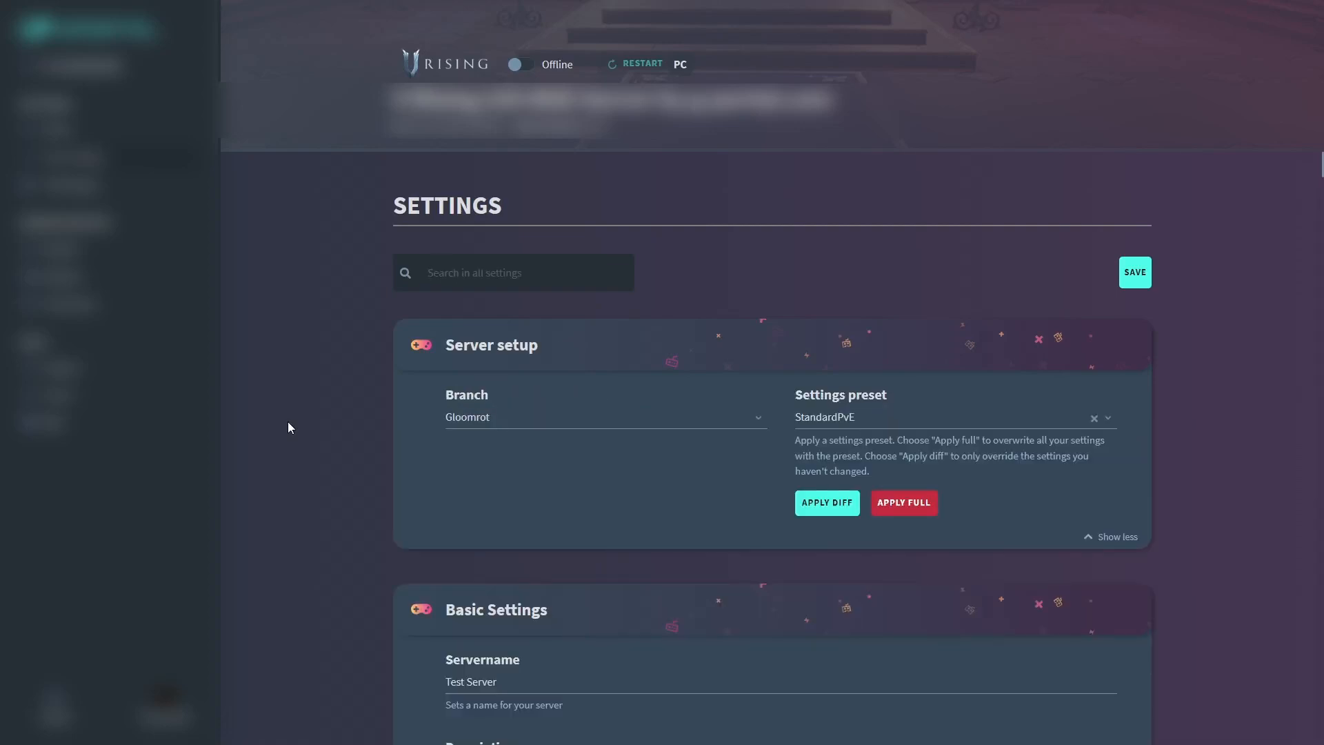
- Search the settings for "mater", set MaterialYieldModifier_Global to 4.0 and clear the search
type("mat")
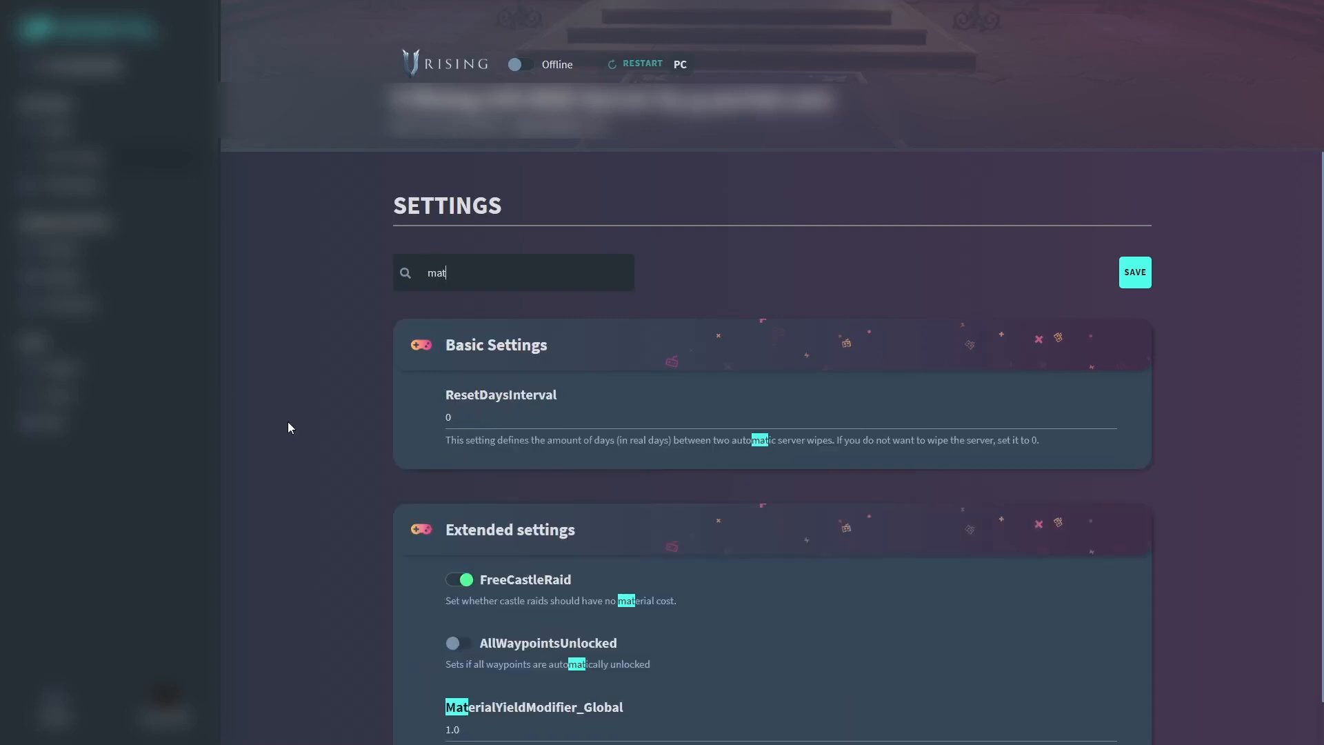
type("er")
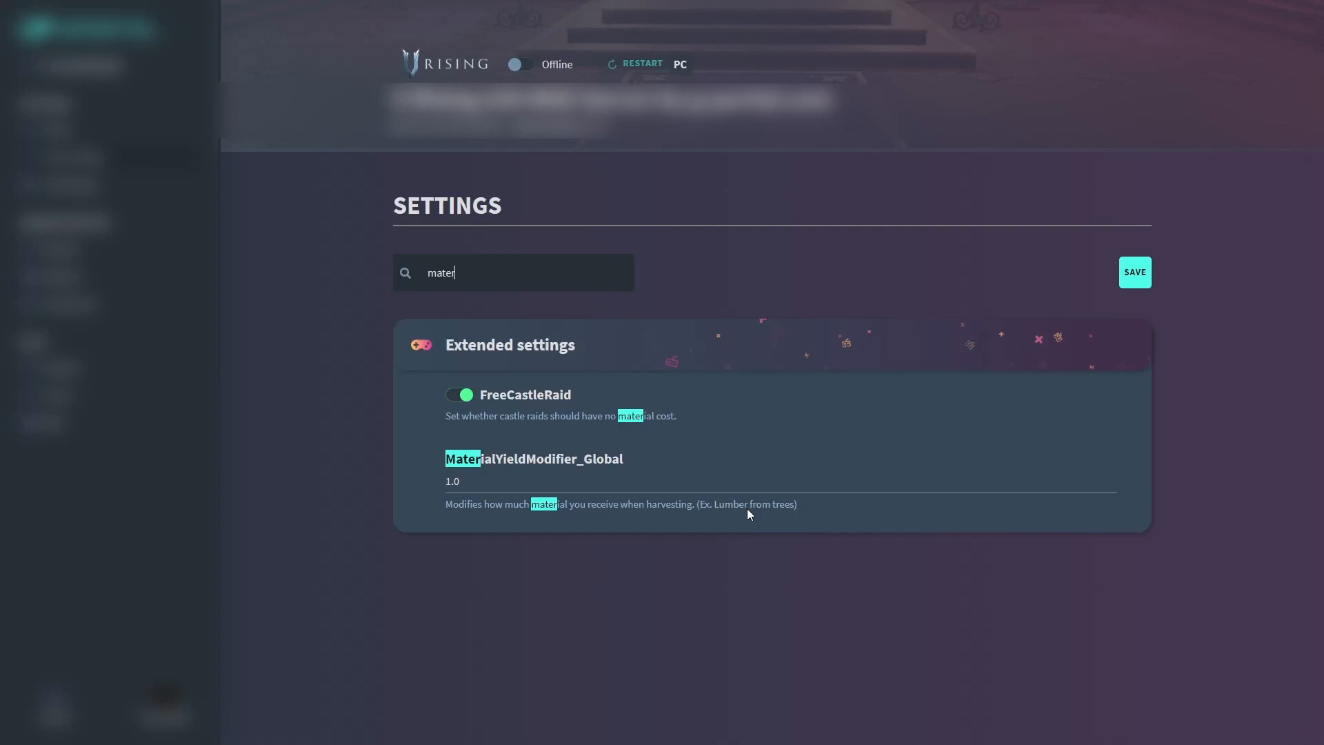
left_click_drag(450, 482, 431, 515)
left_click_drag(492, 263, 391, 268)
key("BackSpace")
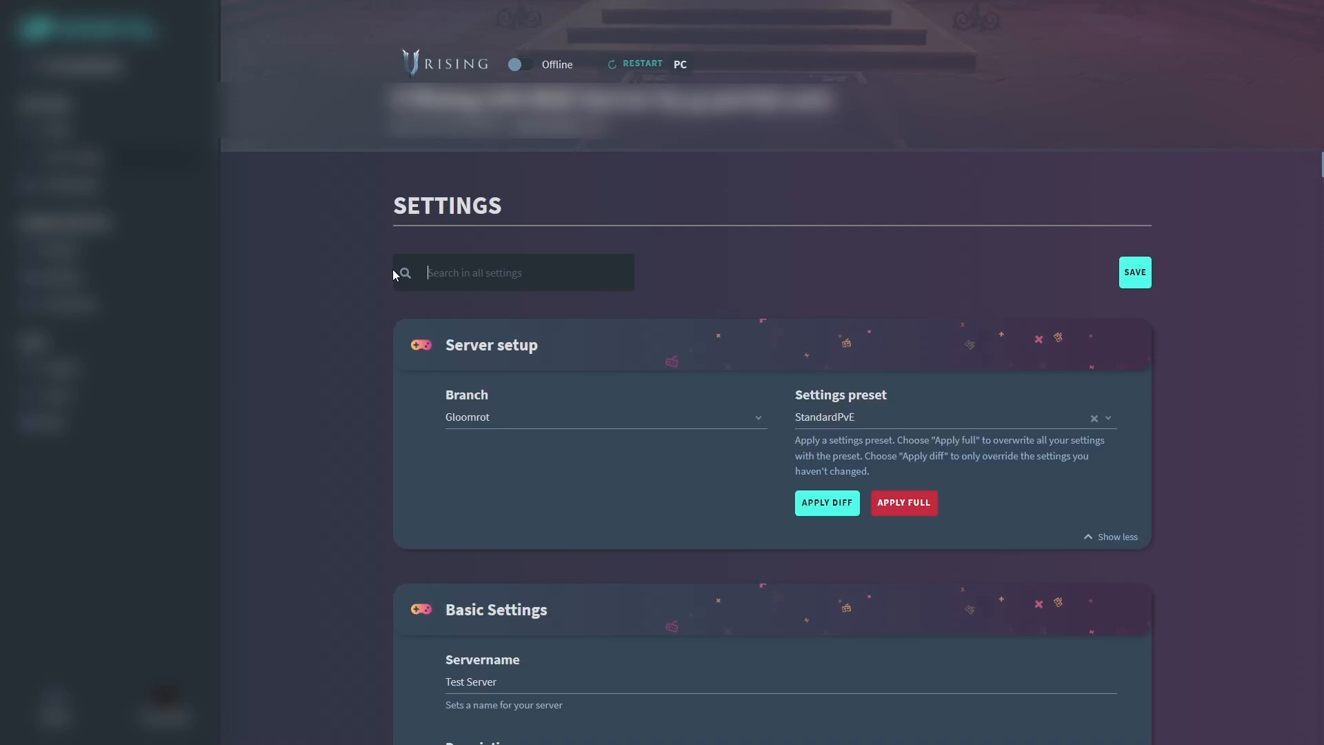
- Search the settings for "castlel" to examine the CastleLimit value, and clear the search
type("castlel")
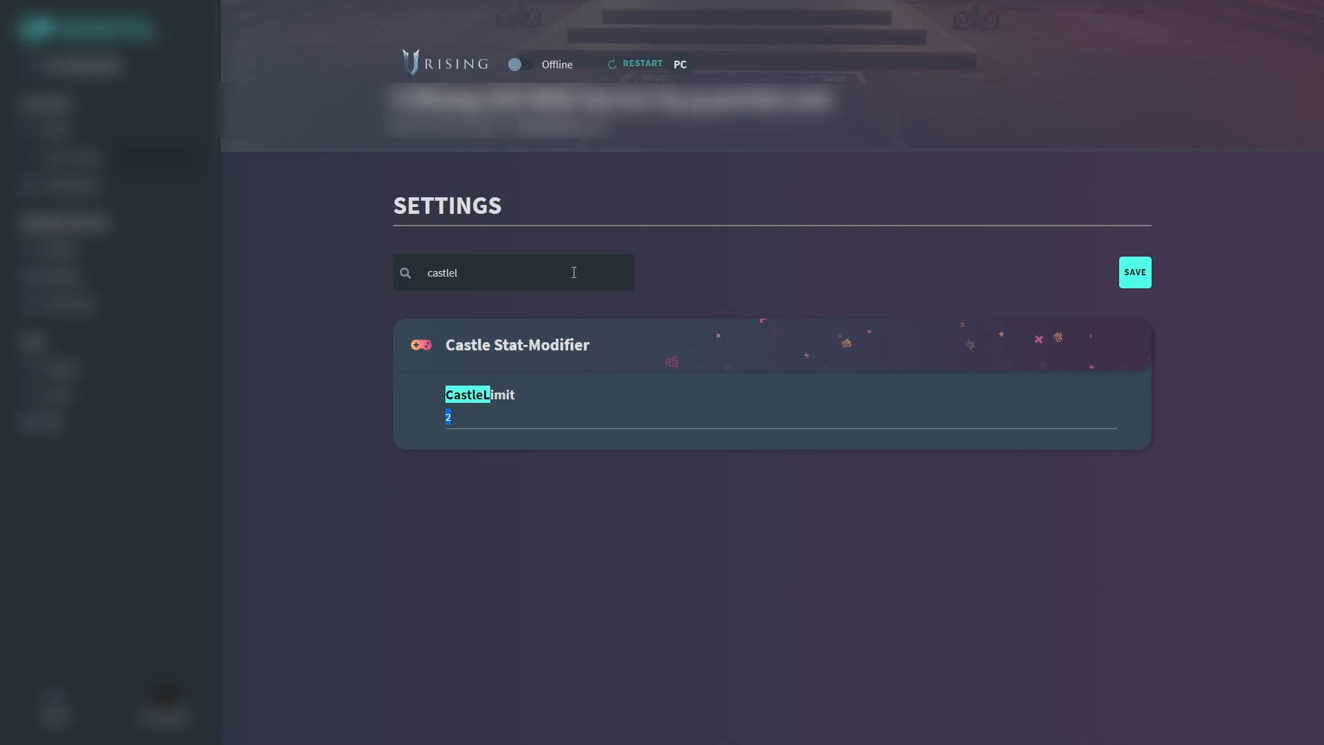
left_click_drag(573, 272, 265, 241)
key("BackSpace")
- Search the settings for "bloode" and set BloodEssenceYieldModifier to 4.0 and CastleBloodEssenceDrainModifier to 0.5
type("blo")
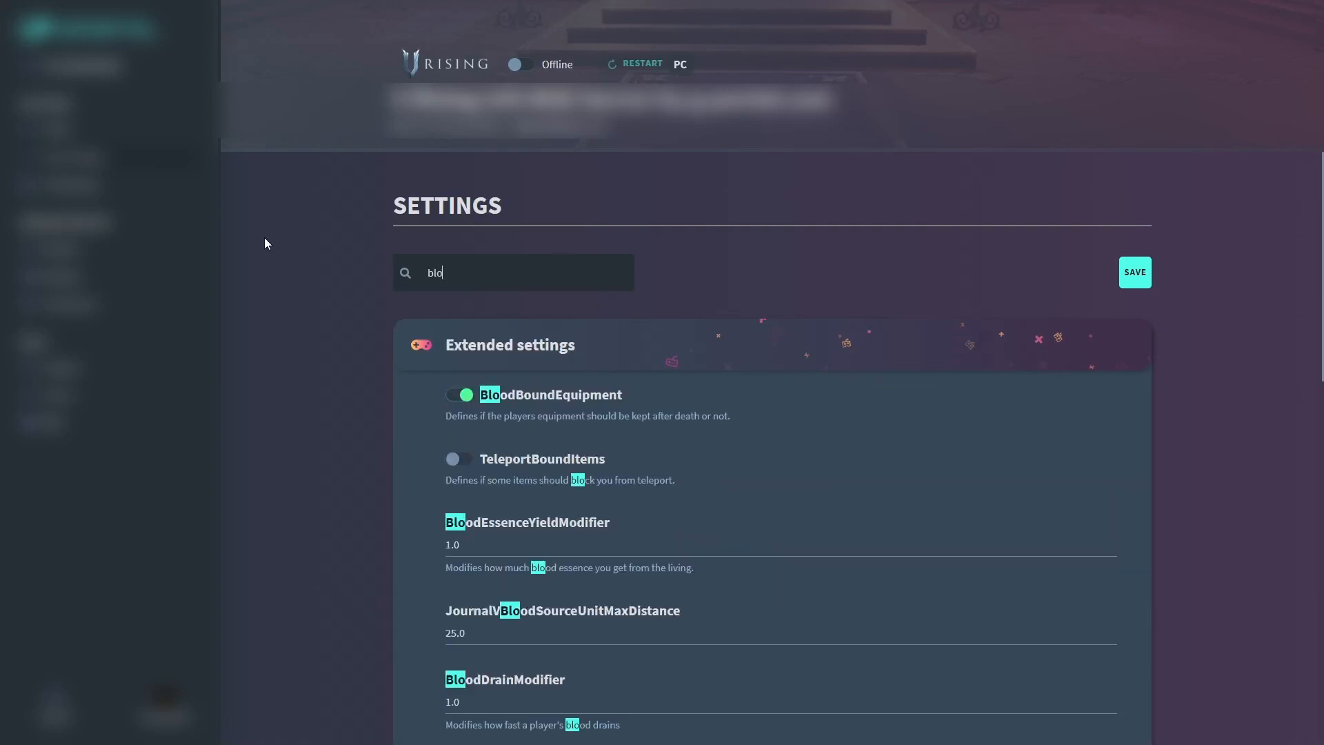
type("ode")
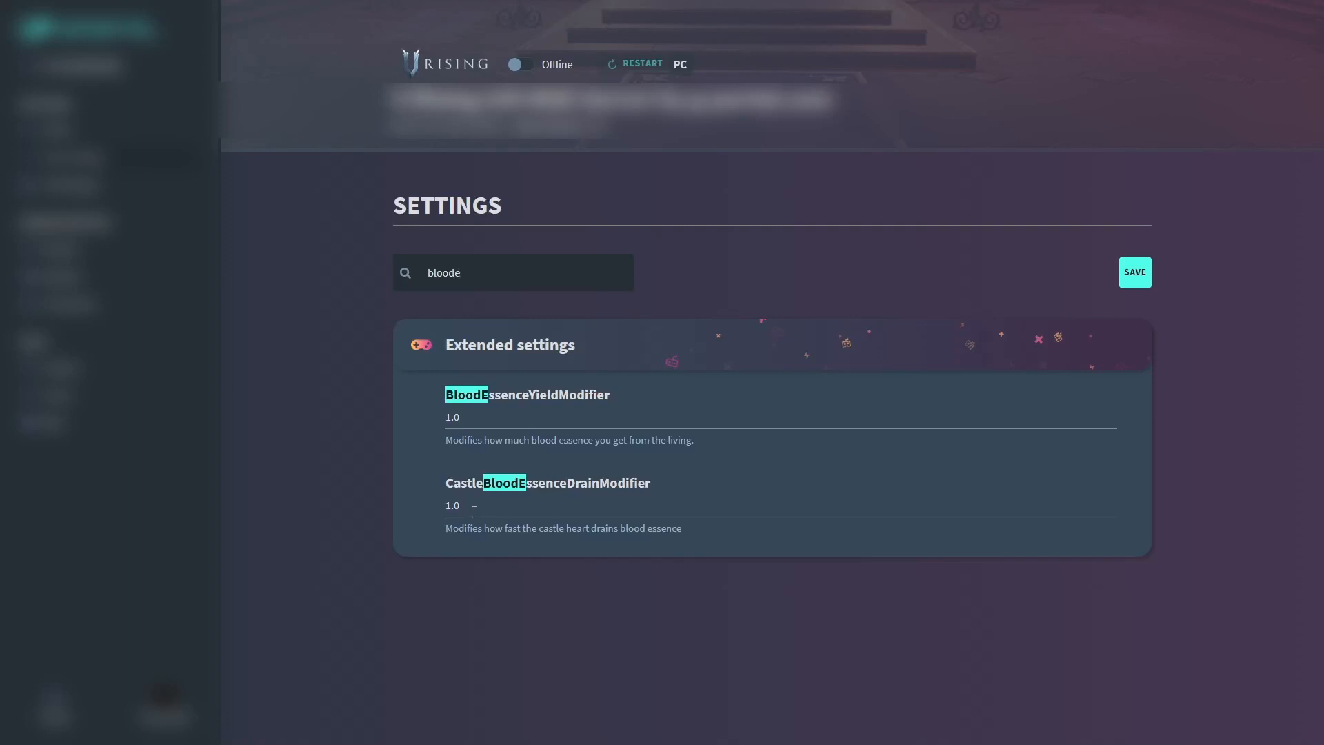
left_click_drag(474, 511, 394, 511)
left_click(475, 513)
type("0.5")
double_click(445, 272)
key("BackSpace")
- Search the settings for "drain" and set BloodDrainModifier to 0.5 and DurabilityDrainModifier to 0.0
type("dr")
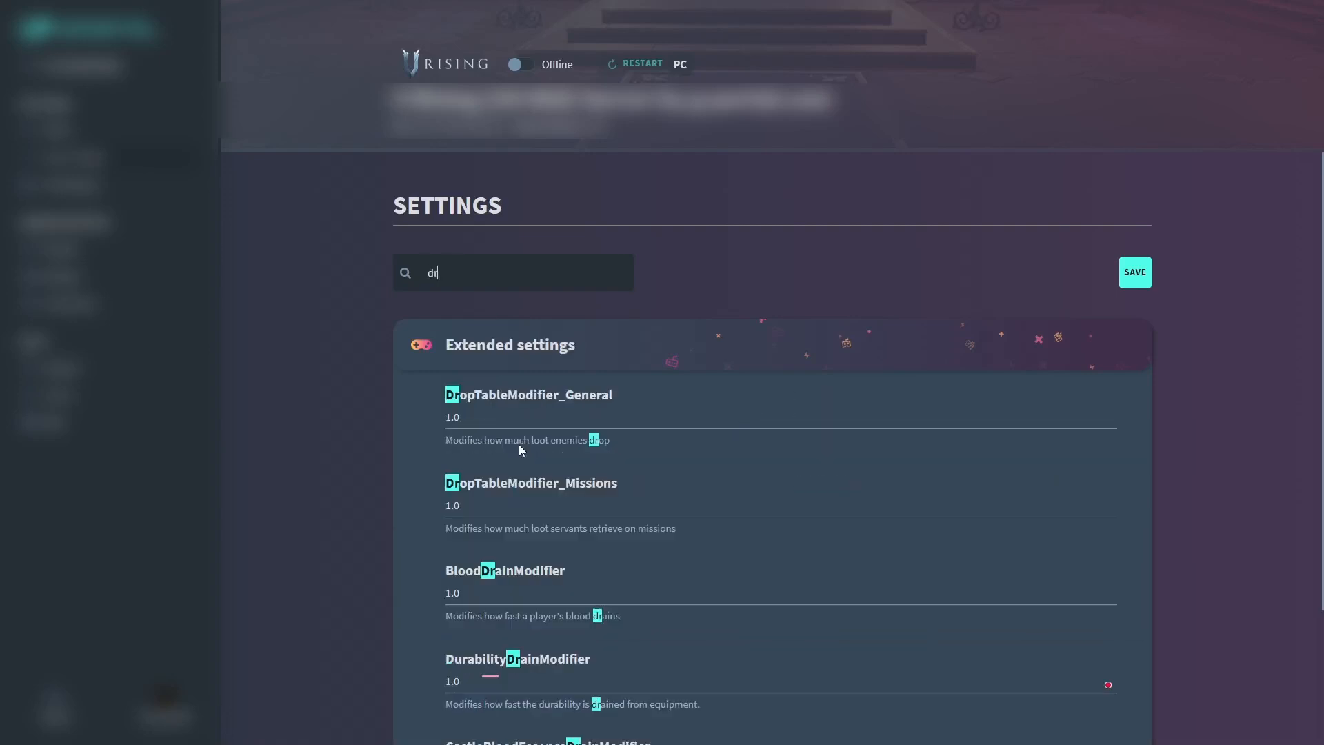
type("ain")
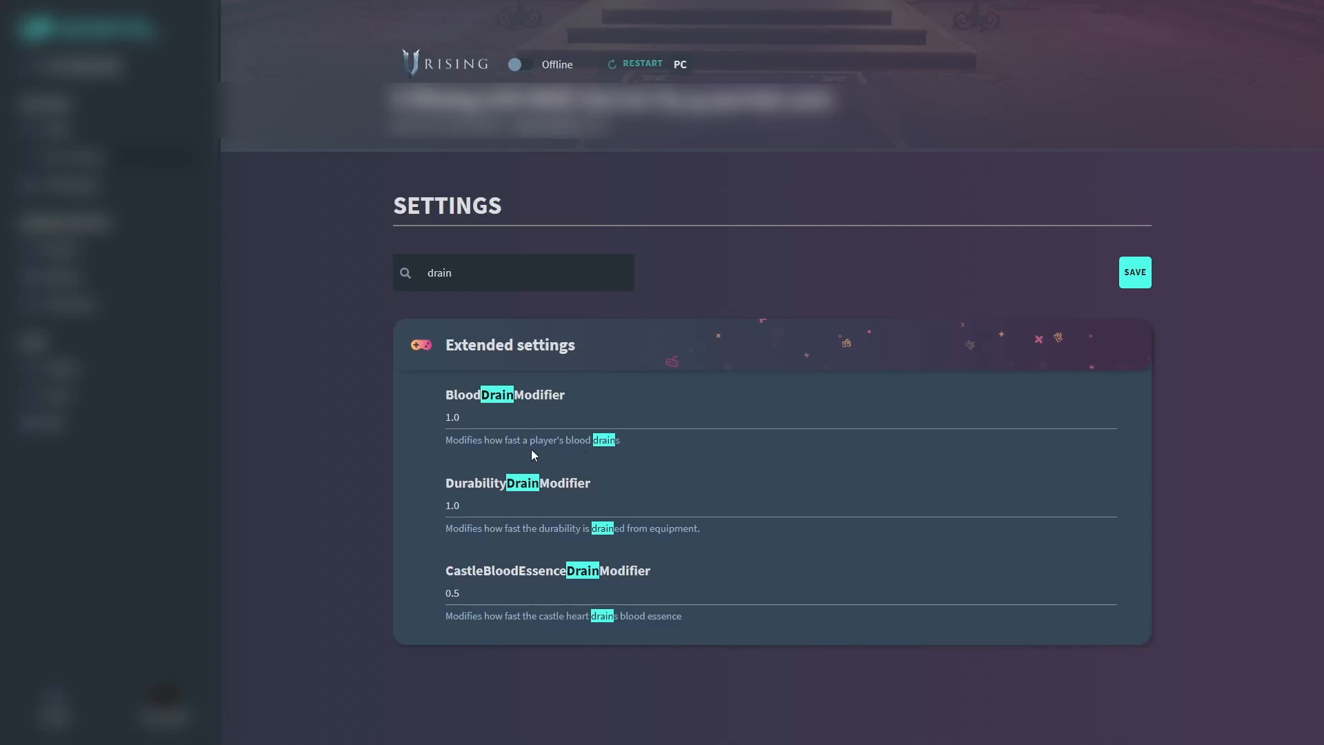
double_click(480, 413)
type("0.5")
left_click_drag(464, 507, 378, 505)
type("0.0")
key("ctrl+a")
key("BackSpace")
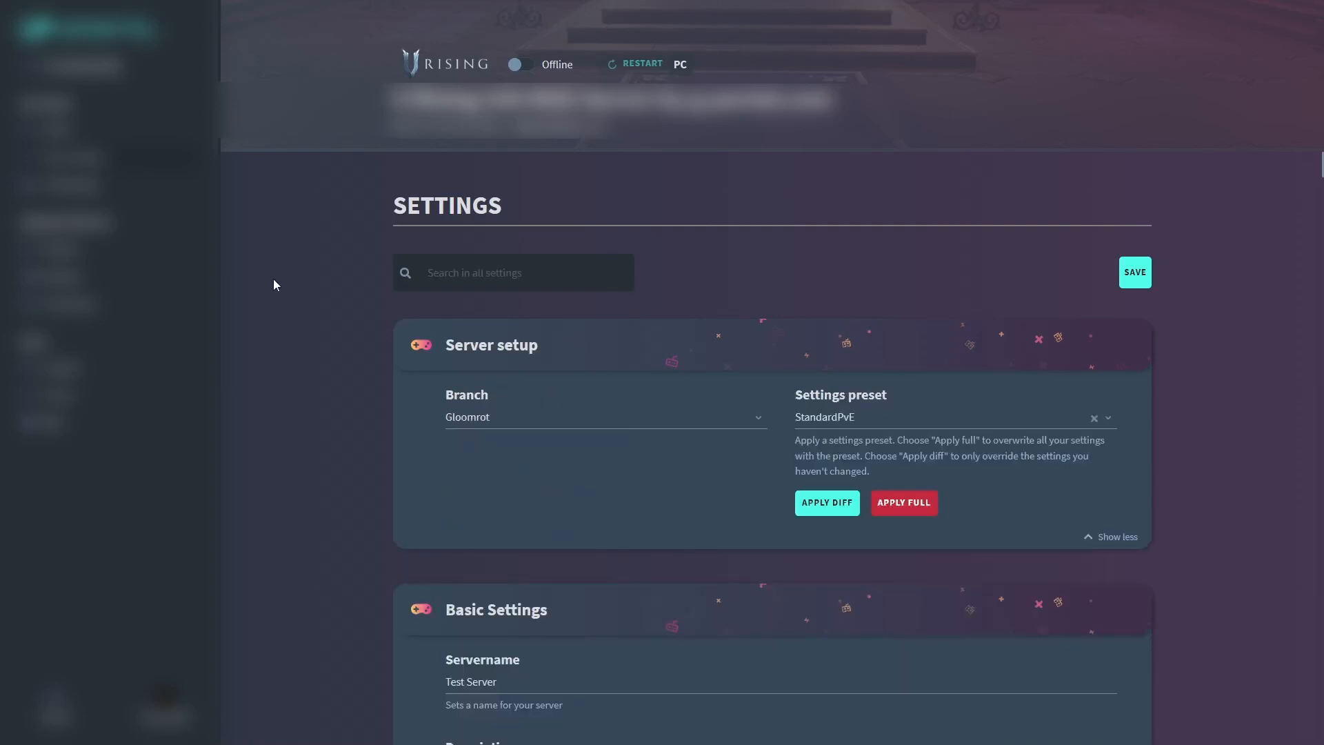
- Search the settings for "tile" and examine the castle border tile limits for levels 1 to 5
type("tile")
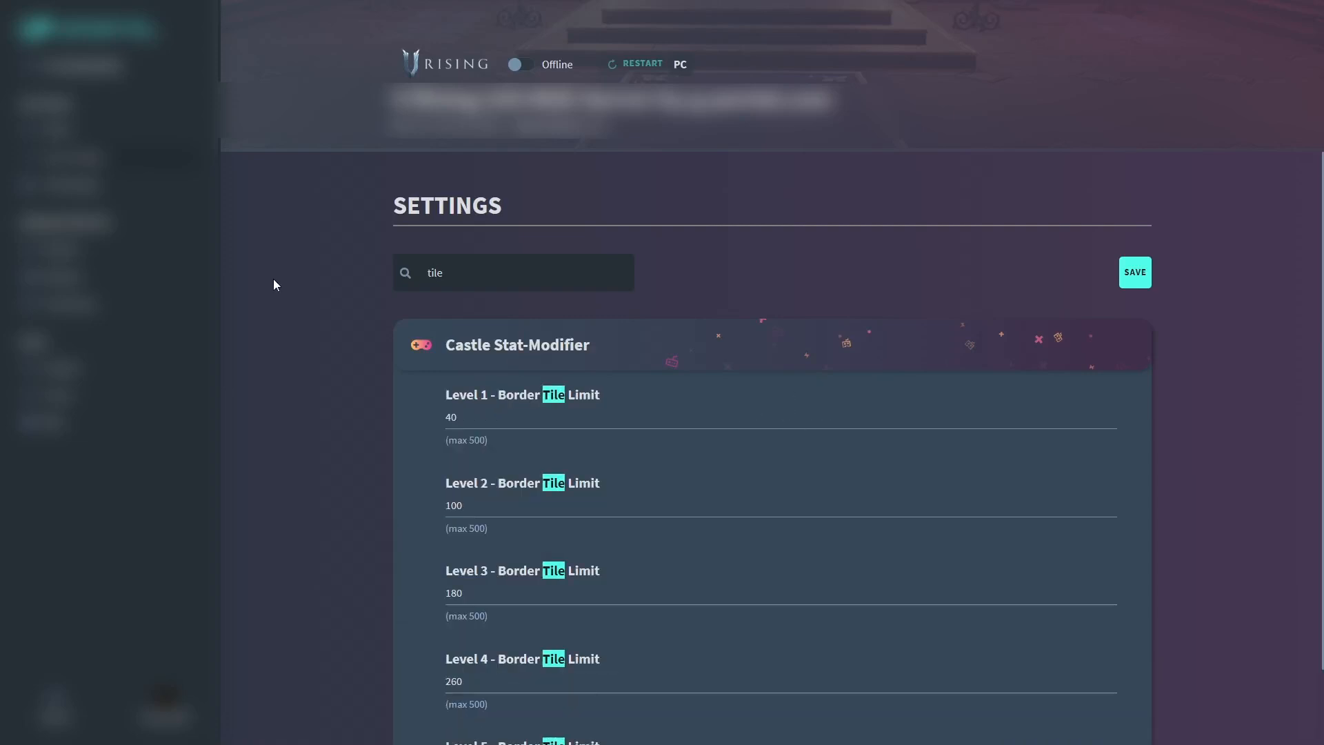
scroll(286, 304, "down", 1)
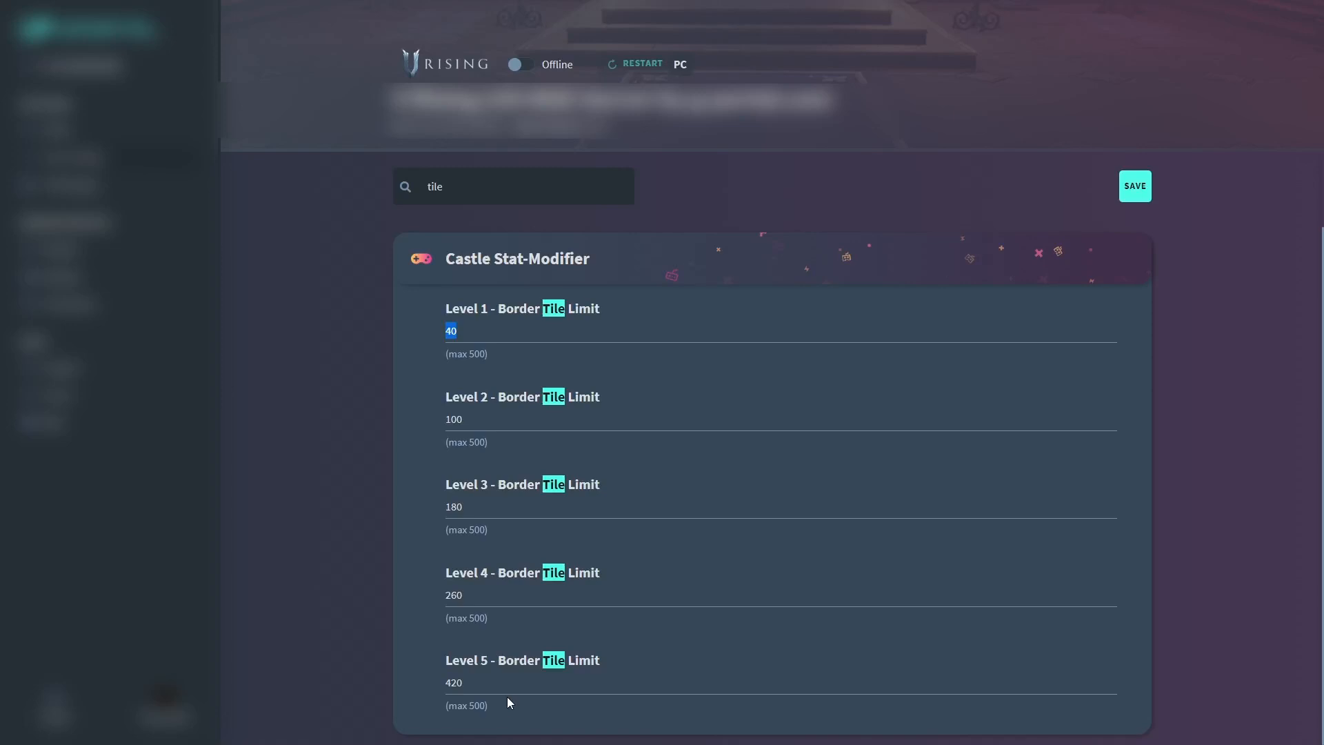
key("Escape")
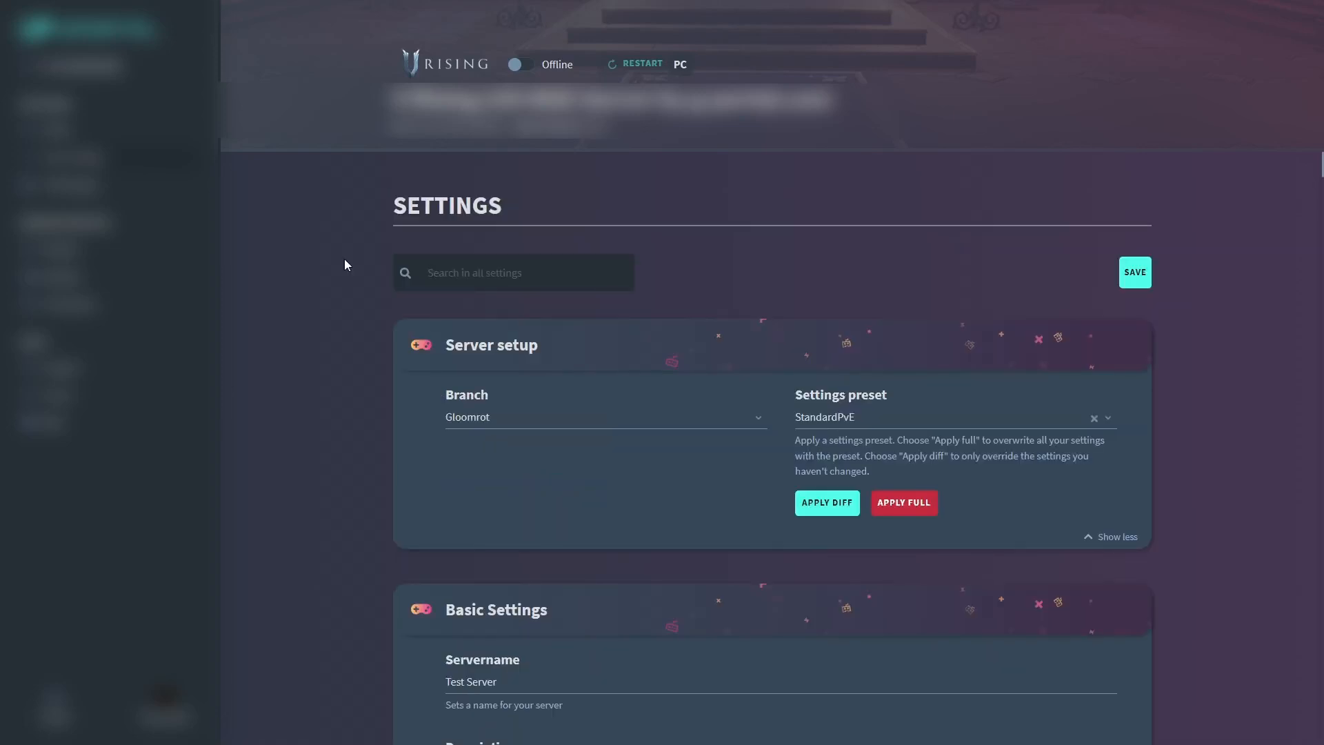
- Search the settings for "rate" and set RefinementRateModifier to 10.00
type("rate")
scroll(337, 364, "down", 2)
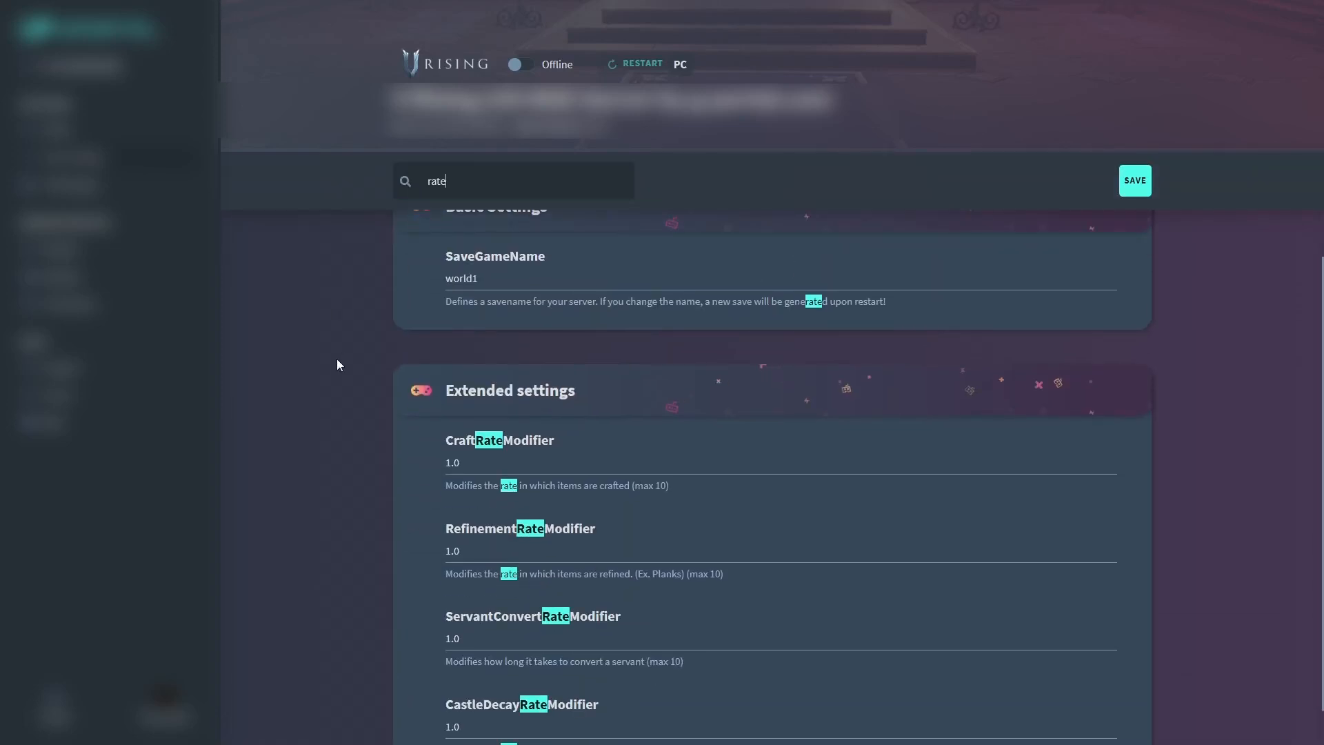
scroll(337, 359, "down", 1)
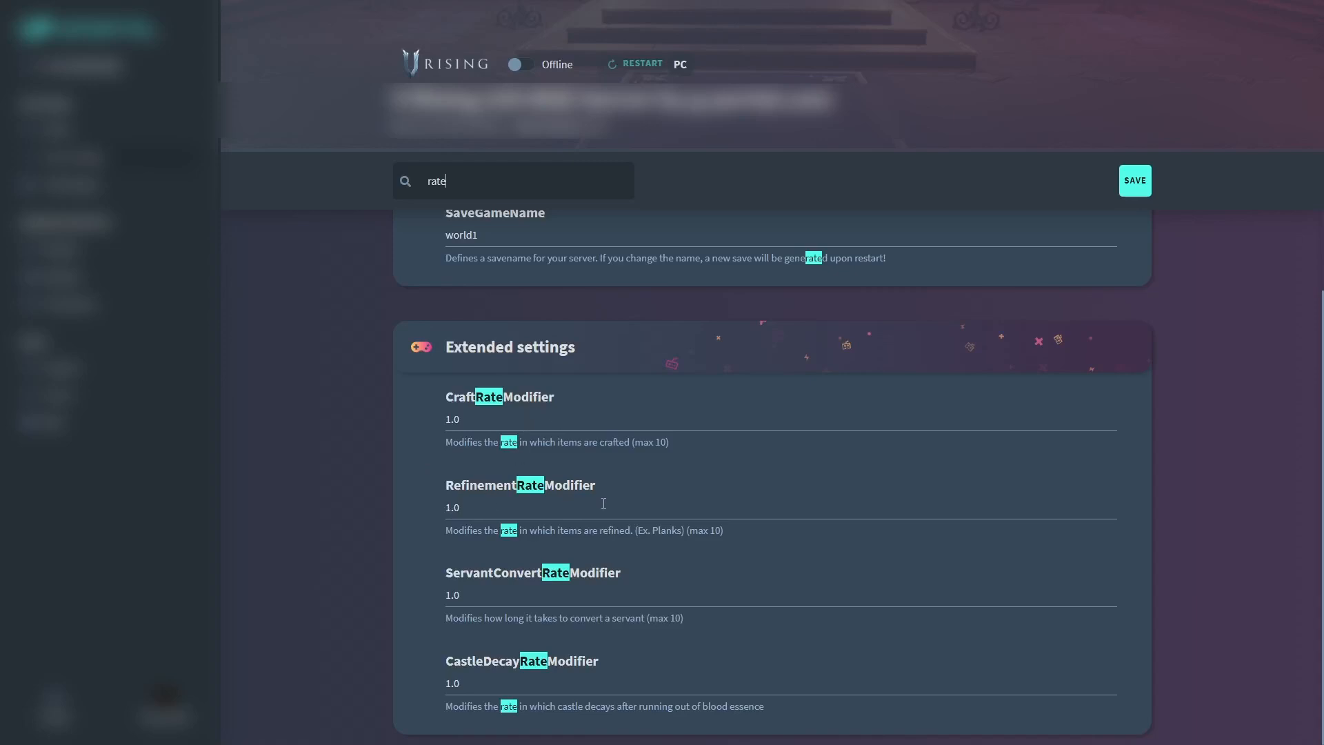
left_click_drag(469, 418, 371, 505)
left_click_drag(476, 507, 422, 604)
left_click(478, 594)
left_click_drag(460, 509, 379, 515)
type("10.00")
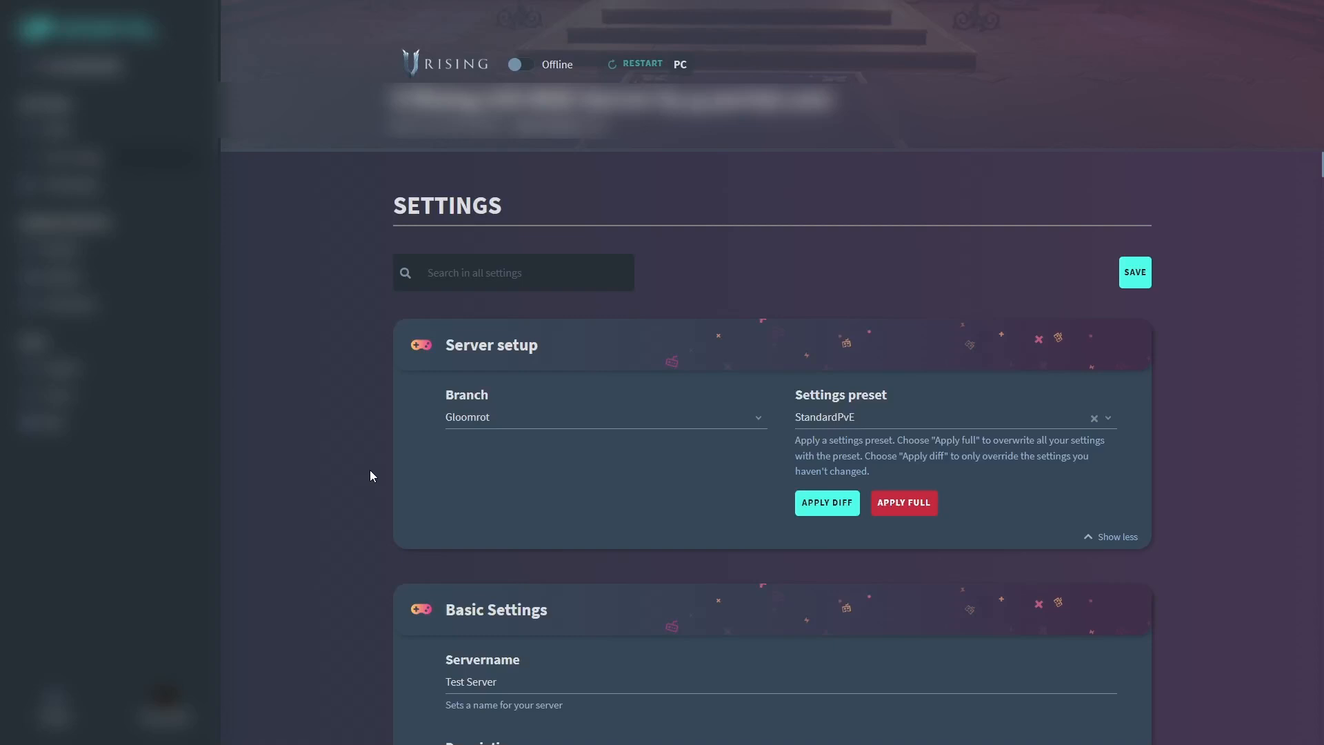
- Search the settings for "missio" and set DropTableModifier_Missions to 10.0
type("missio")
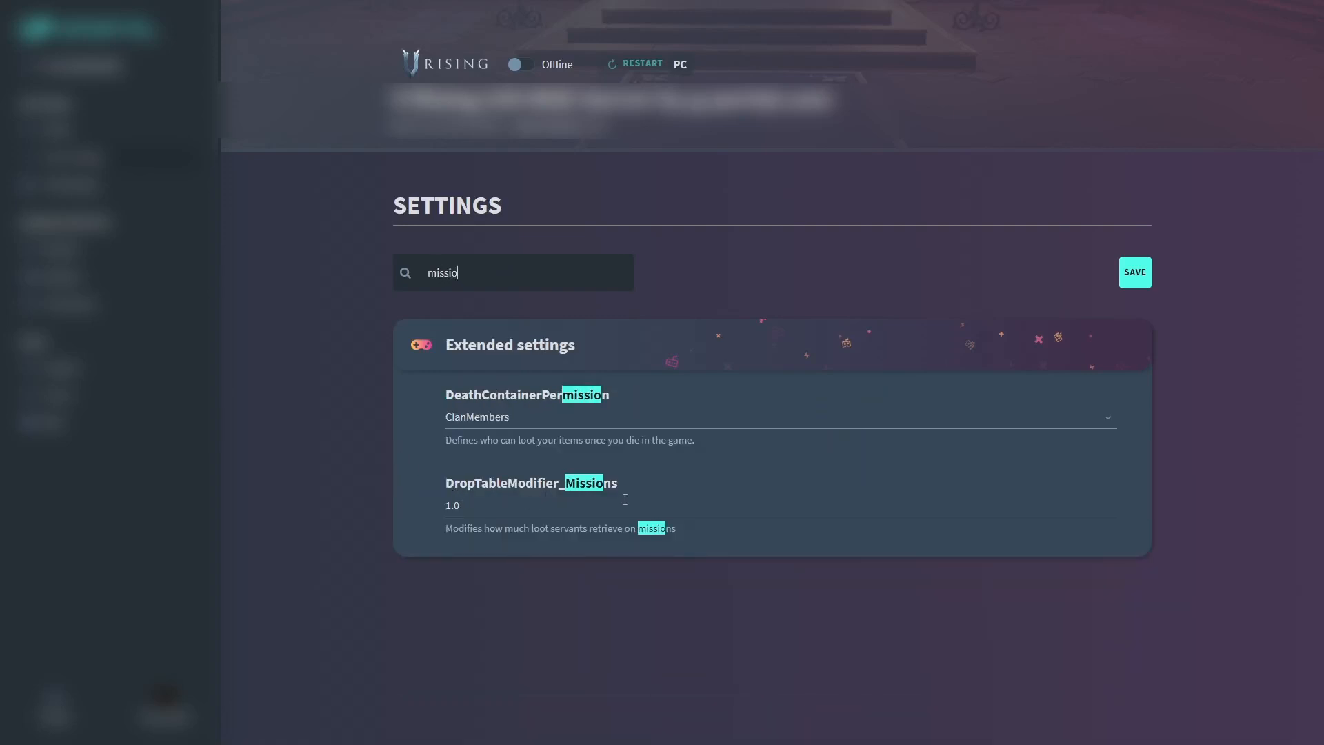
left_click_drag(459, 507, 425, 512)
left_click_drag(481, 508, 398, 505)
type("2.0")
left_click_drag(471, 505, 411, 502)
type("0.5")
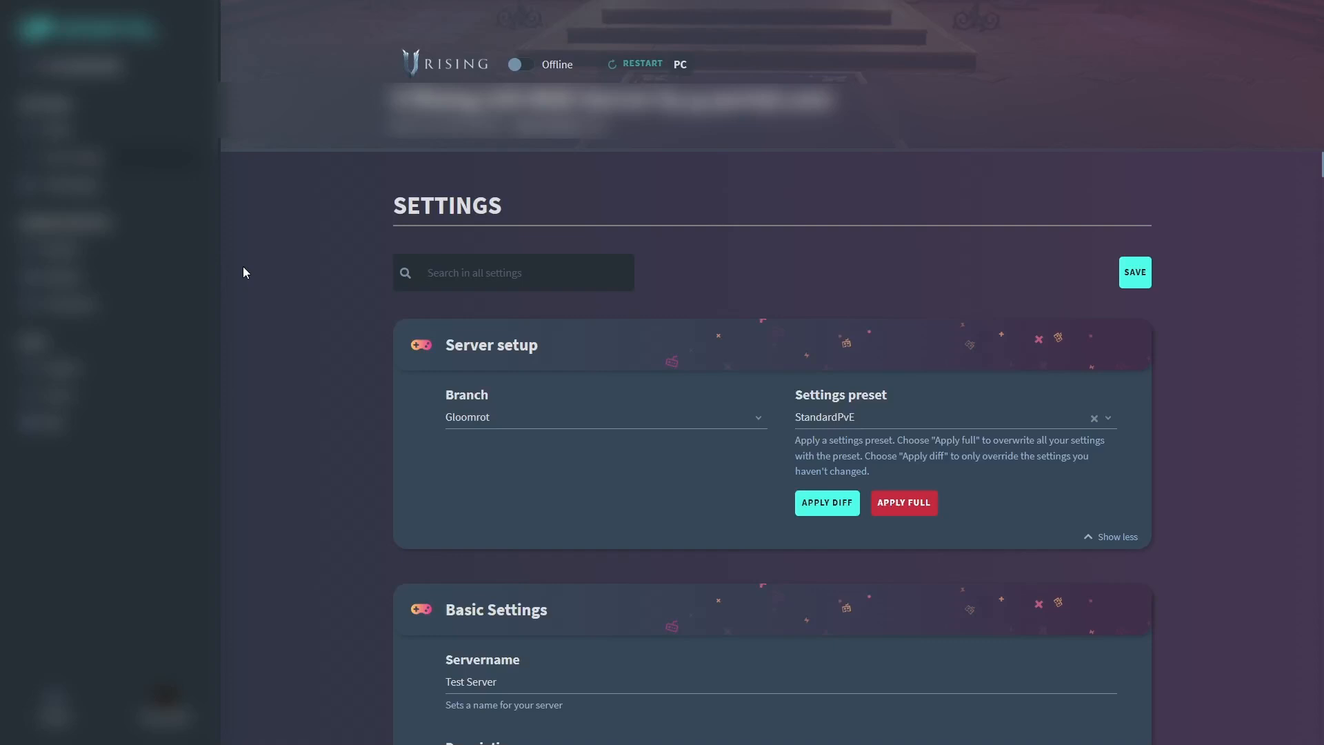
- Search the settings for "clan" to examine the ClanSize value, and clear the search
type("clan")
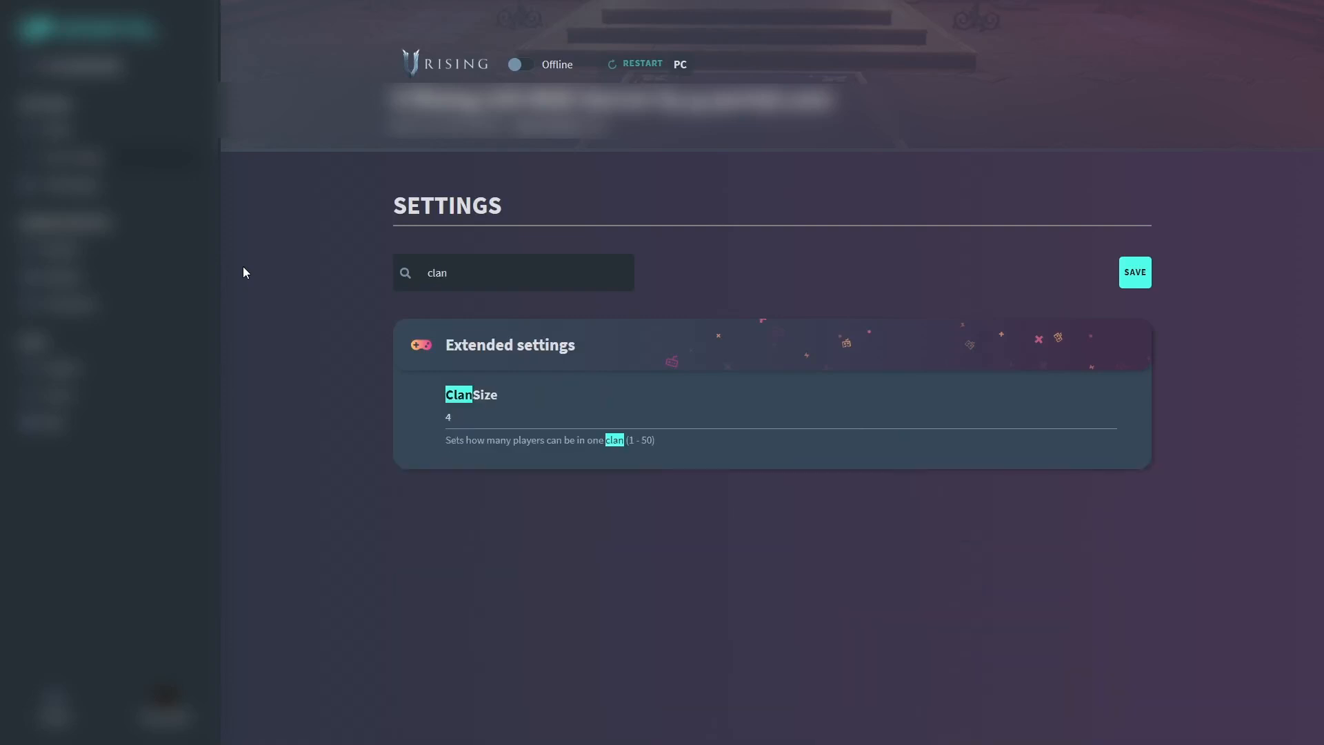
left_click_drag(458, 420, 421, 438)
left_click_drag(449, 273, 370, 283)
key("BackSpace")
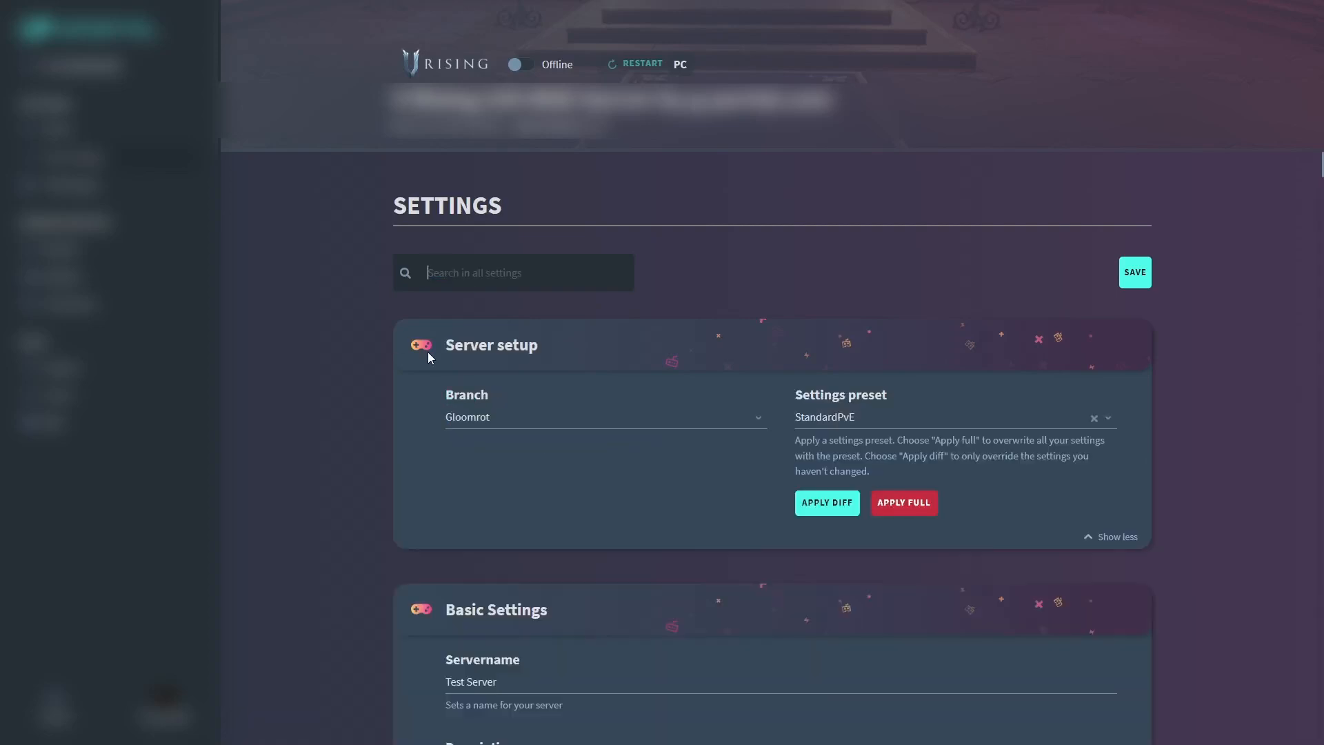
- Review the extended settings from the craft rate modifier through to the garlic, holy and silver strength modifiers
scroll(407, 441, "down", 6)
scroll(406, 440, "down", 15)
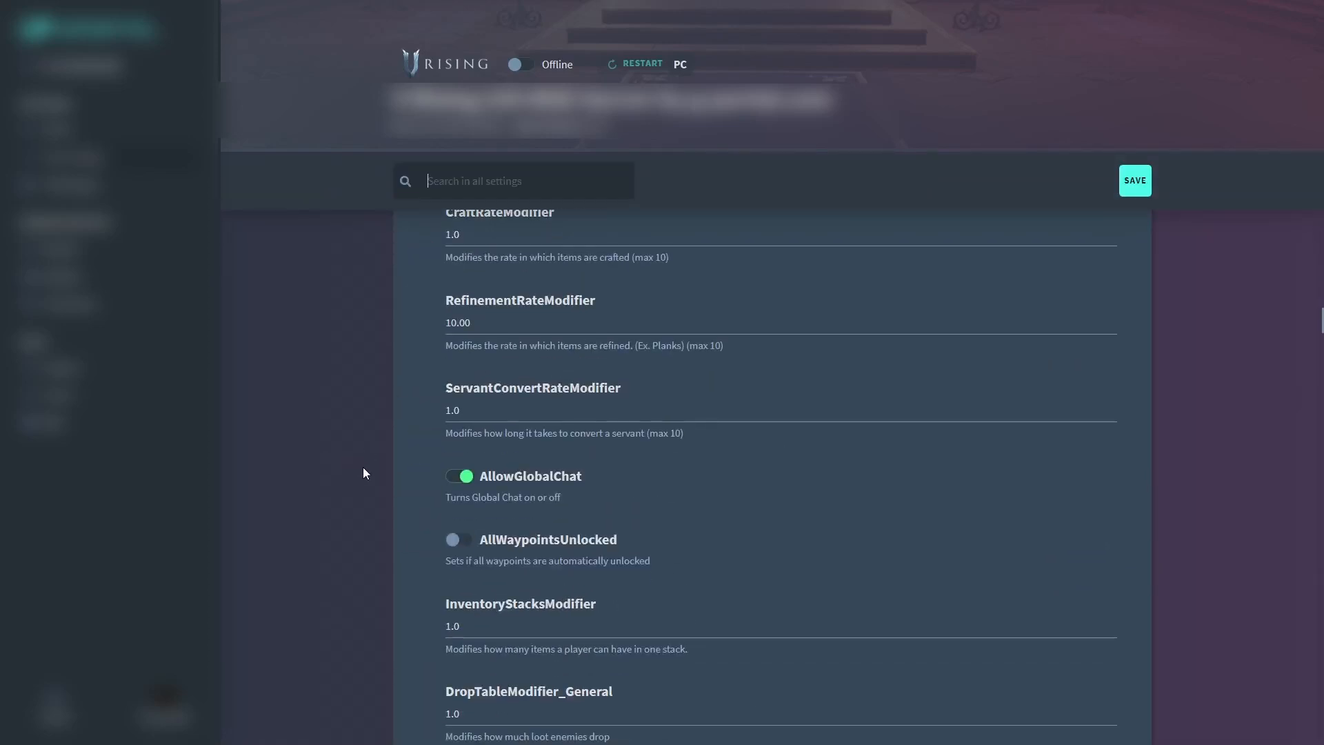
scroll(506, 446, "down", 3)
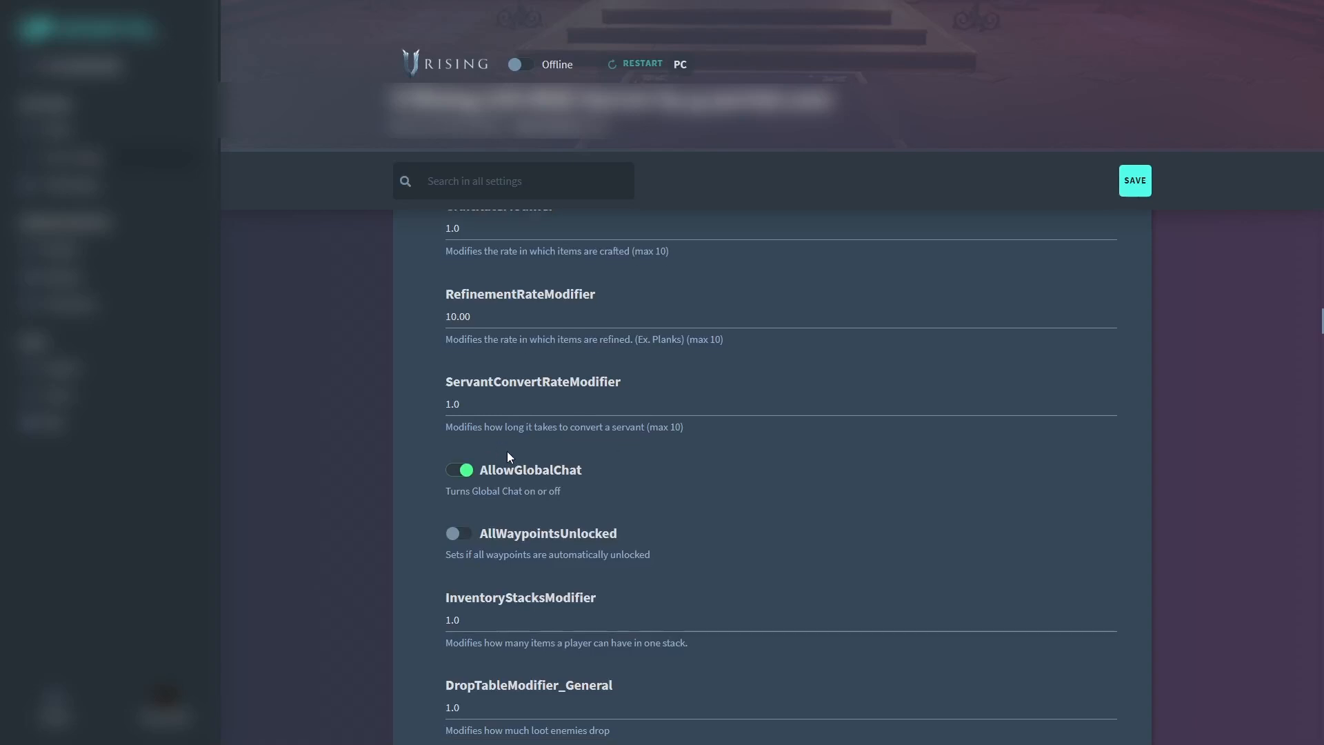
scroll(580, 466, "down", 3)
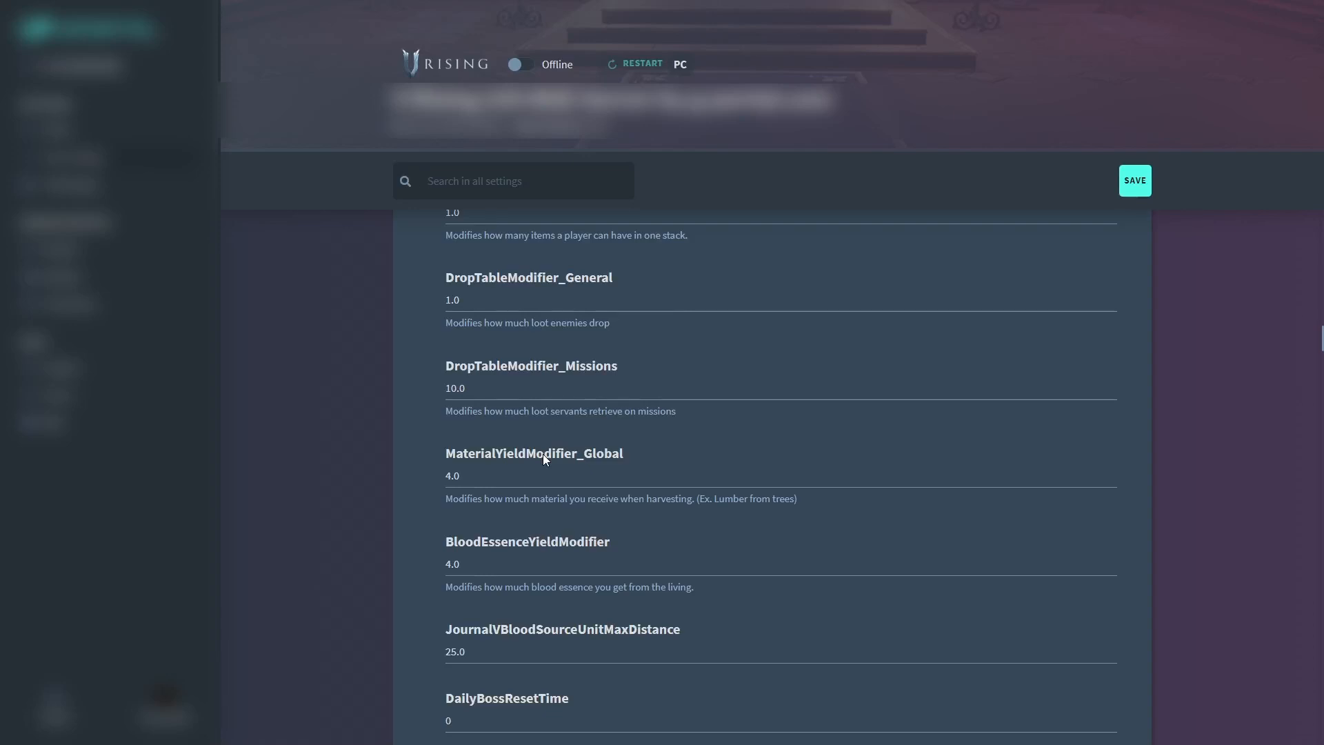
scroll(544, 444, "down", 4)
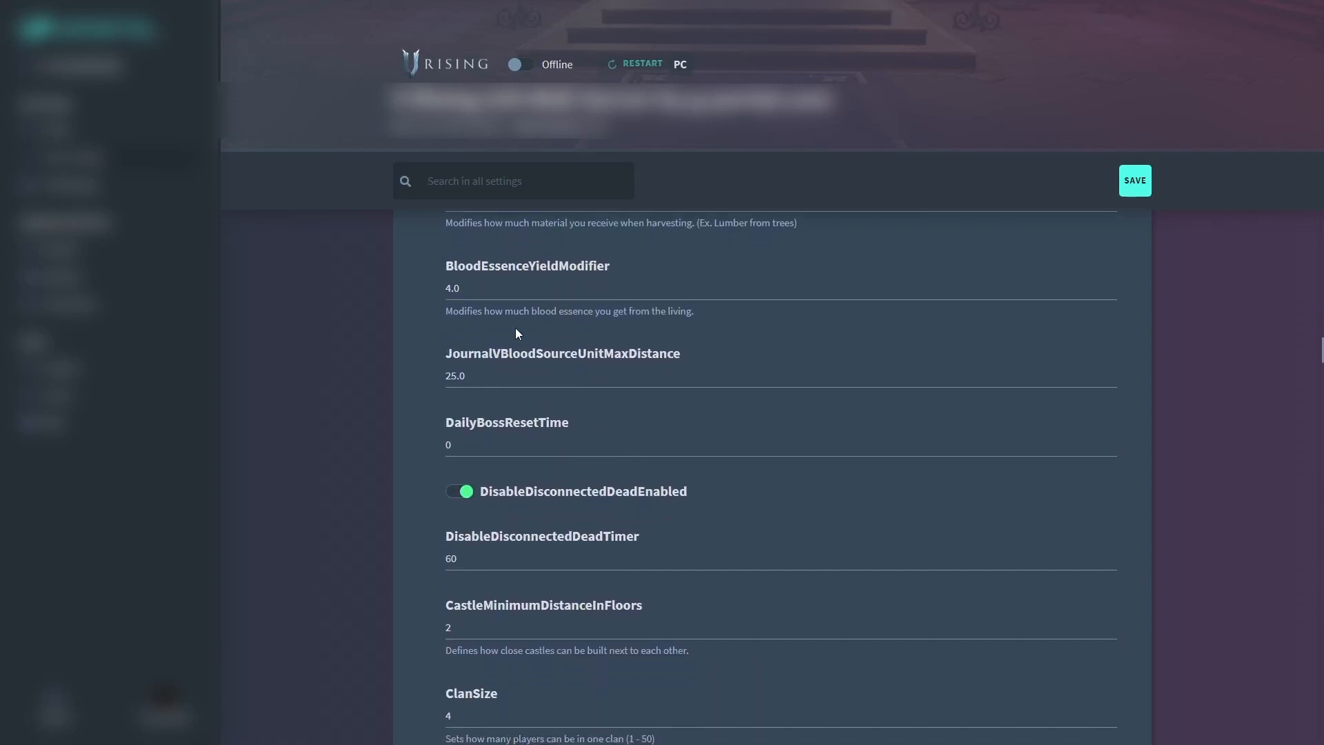
scroll(447, 466, "down", 3)
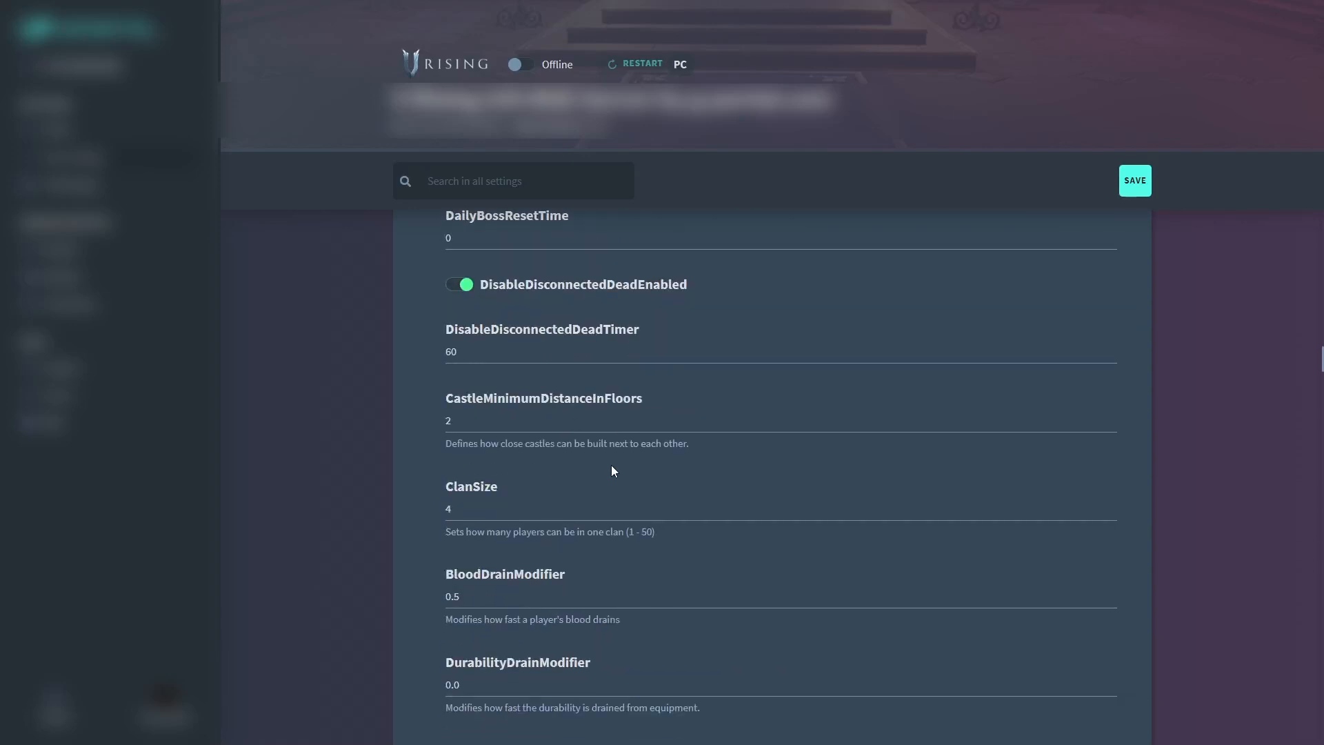
scroll(551, 476, "down", 3)
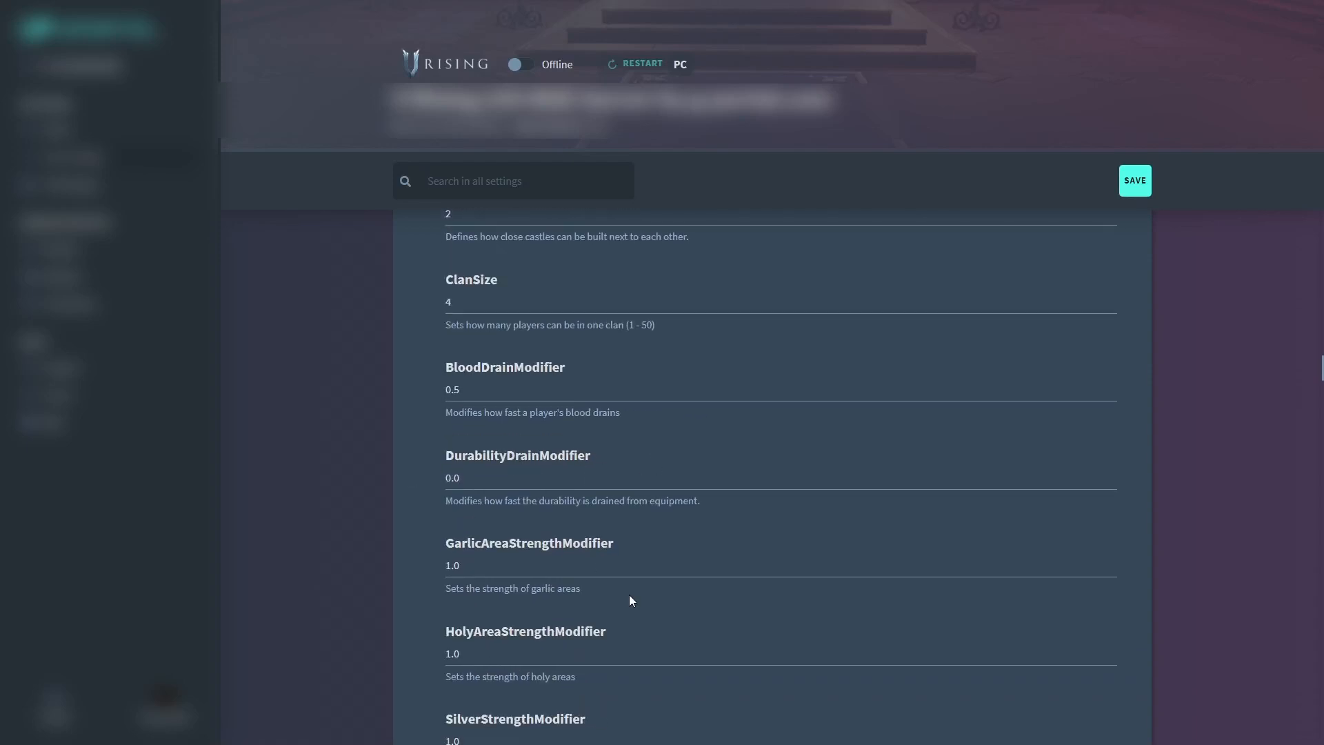
scroll(631, 599, "up", 15)
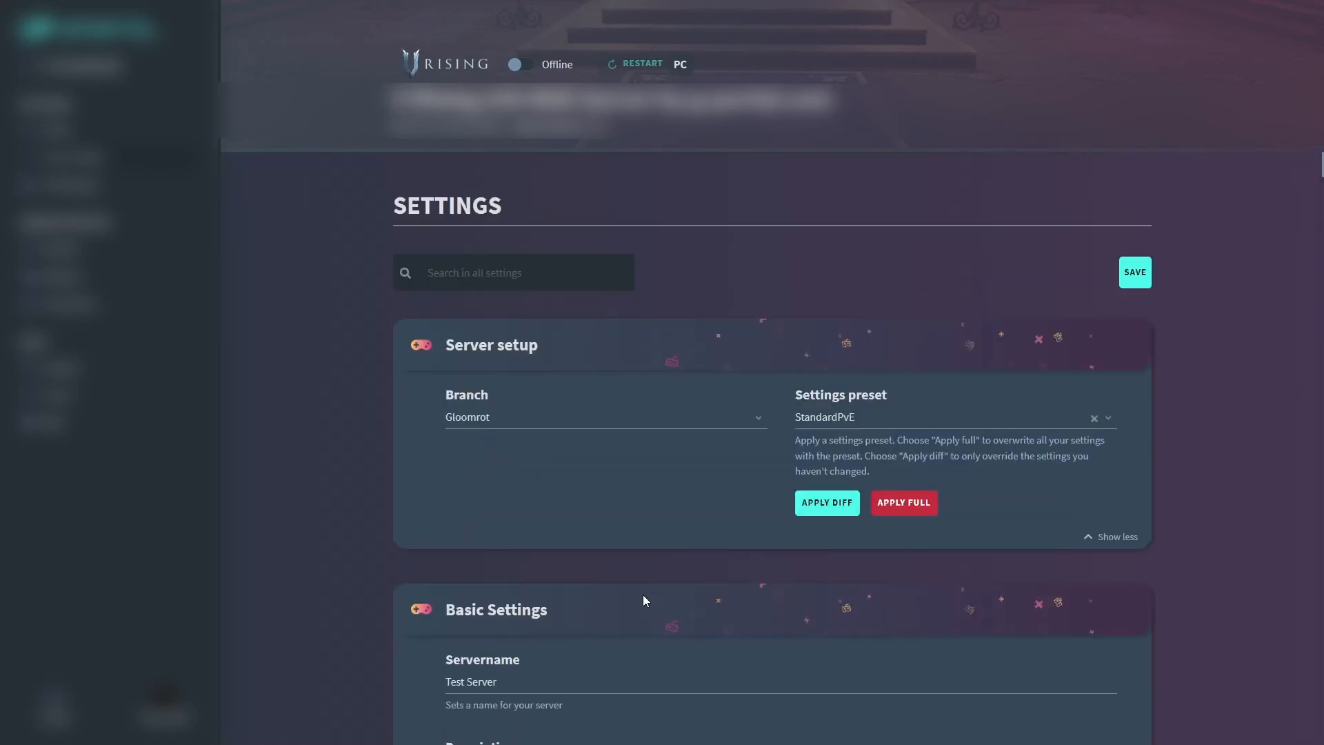